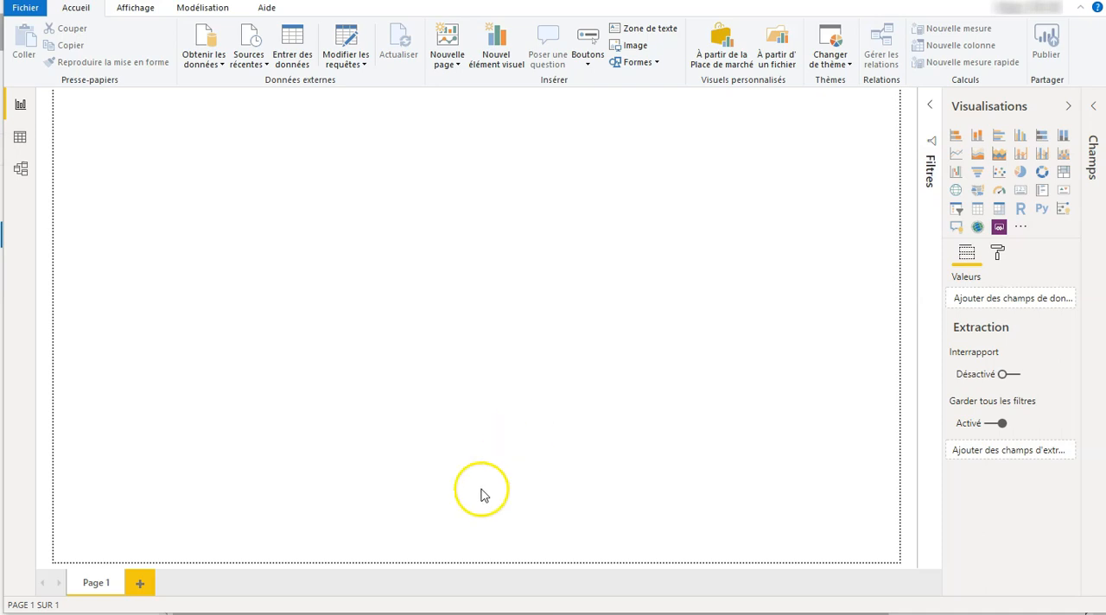
Switch to the SharePoint site in the browser to view the Opportunités list, and return to Power BI Desktop
click(431, 544)
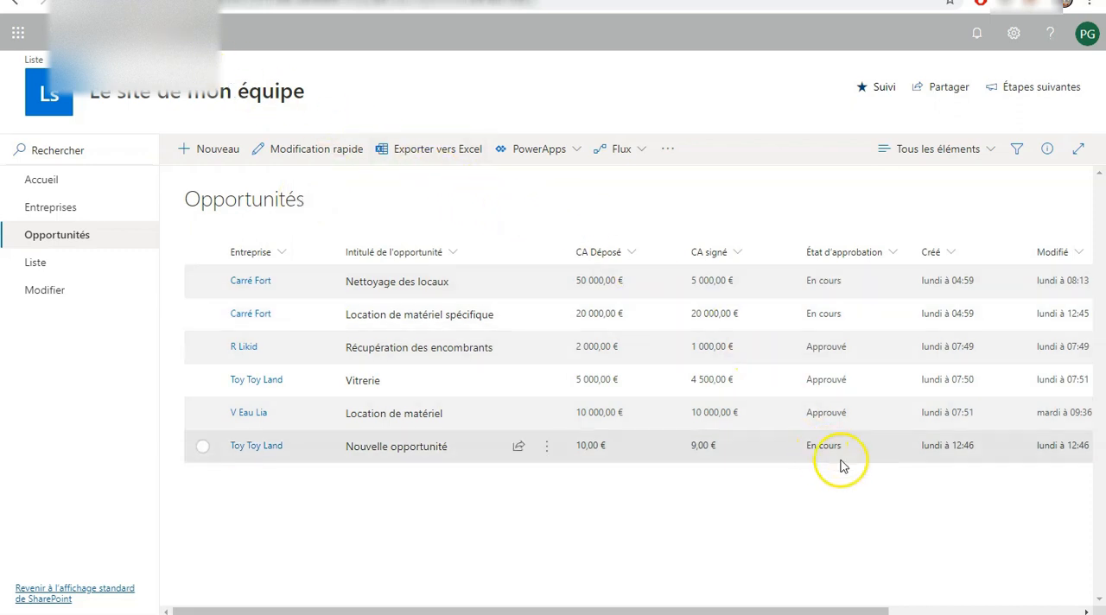
click(894, 614)
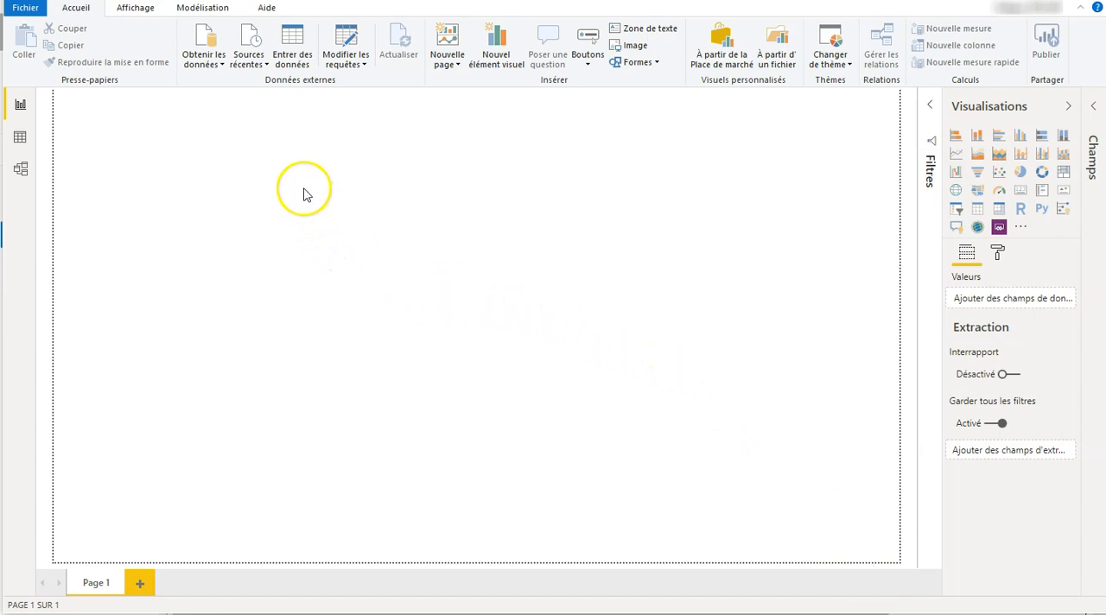
Start a new data connection using the Liste SharePoint connector from the Autre category
click(221, 68)
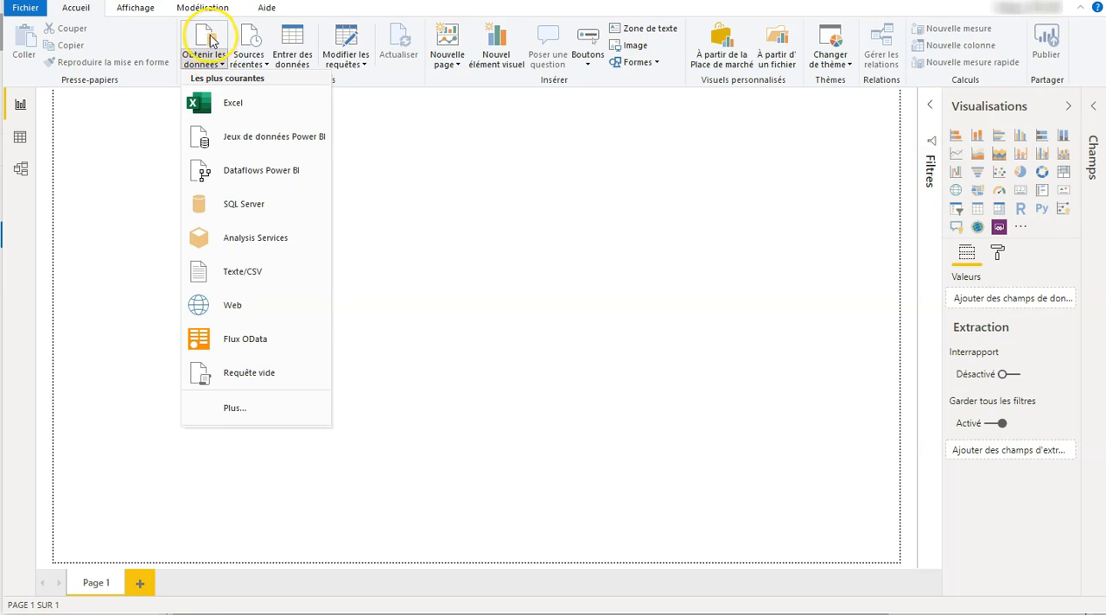
click(209, 36)
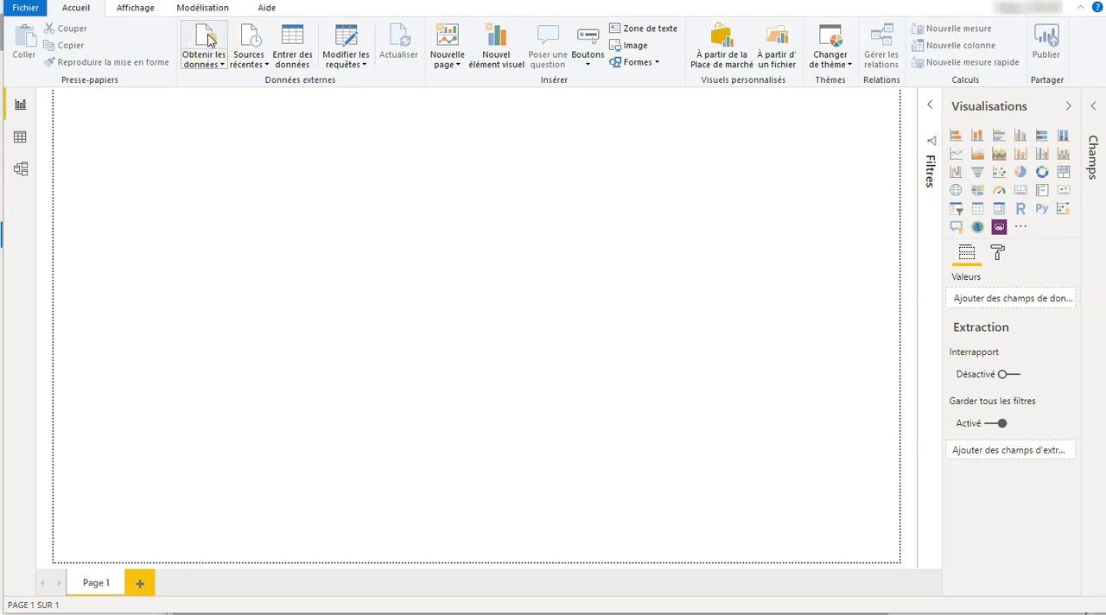
click(212, 43)
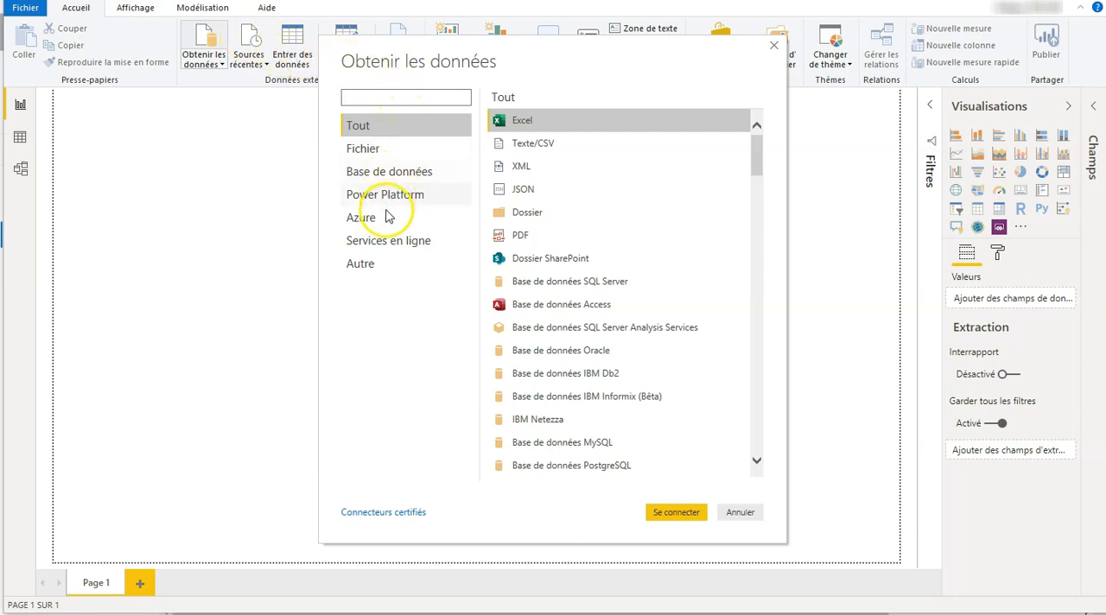
click(383, 262)
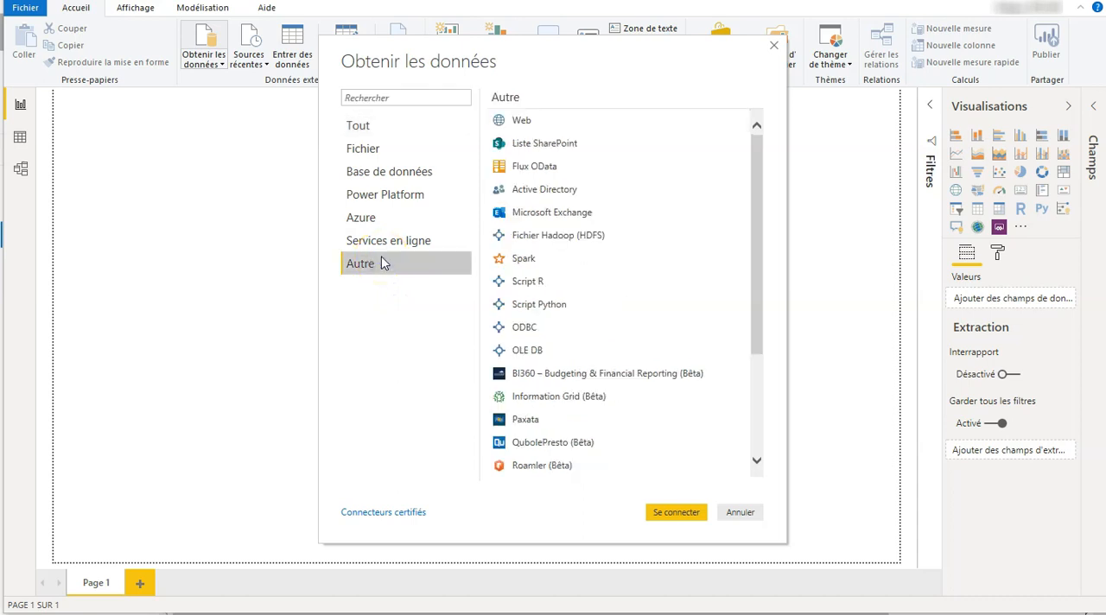
click(542, 147)
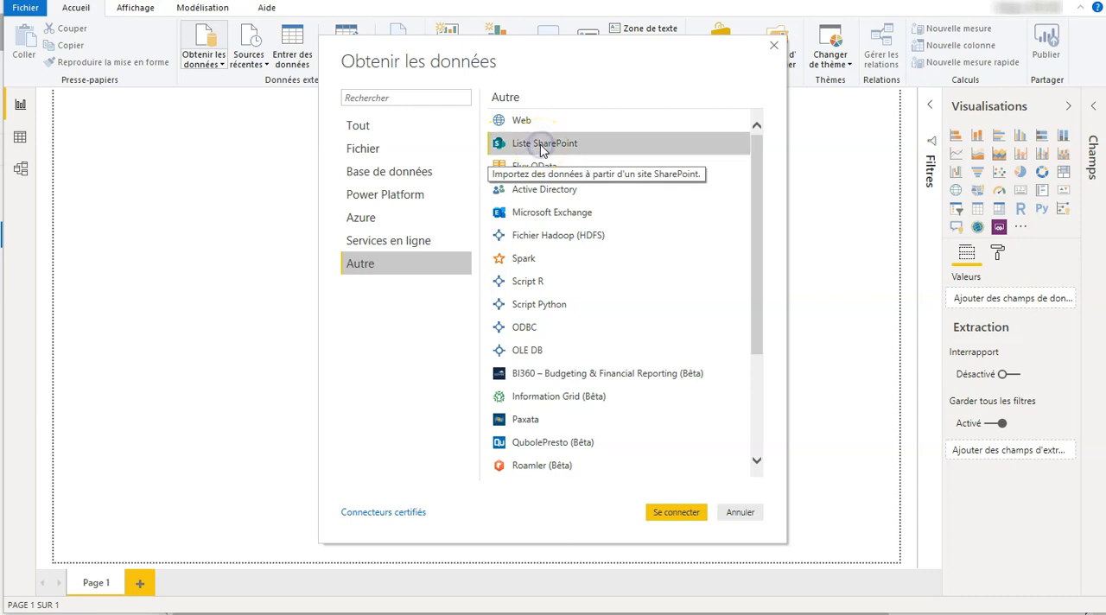
click(542, 147)
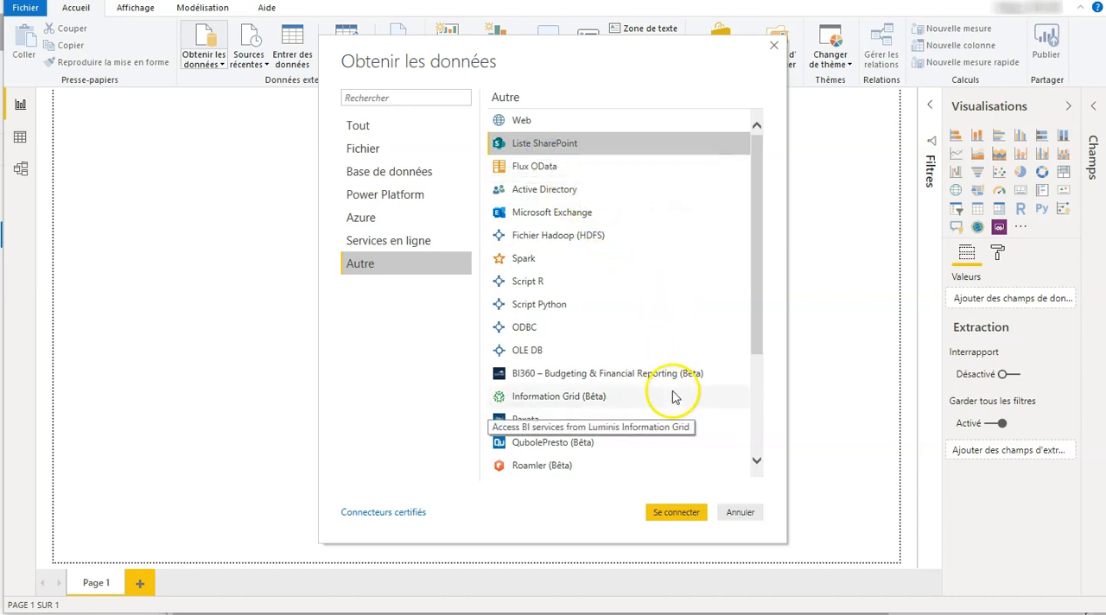
click(663, 515)
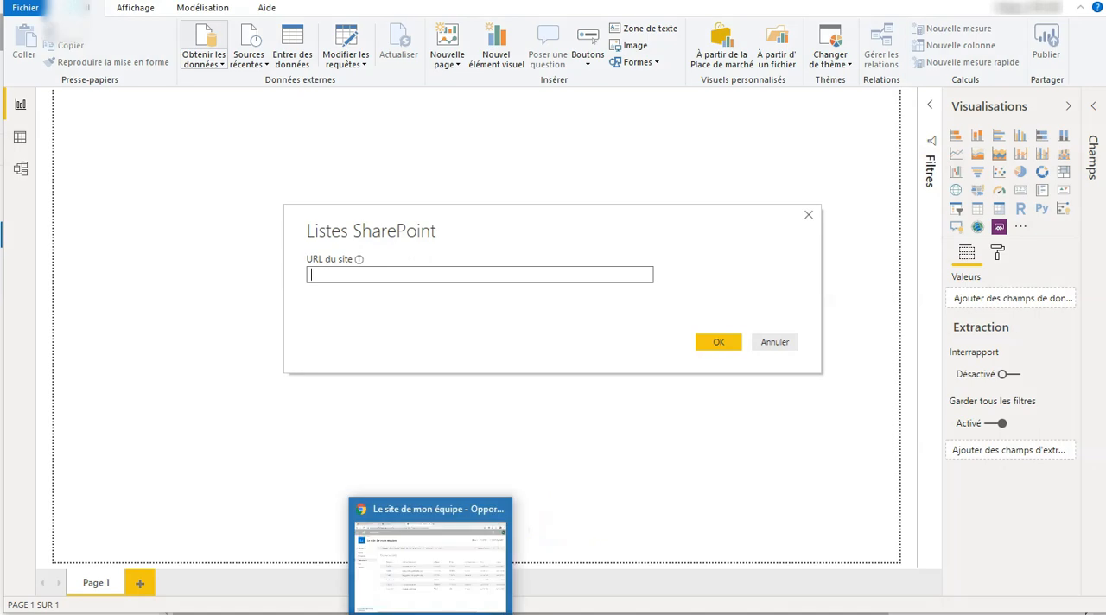
Copy the Opportunités list's address from the browser and paste it into Power BI Desktop as the SharePoint site URL
click(432, 597)
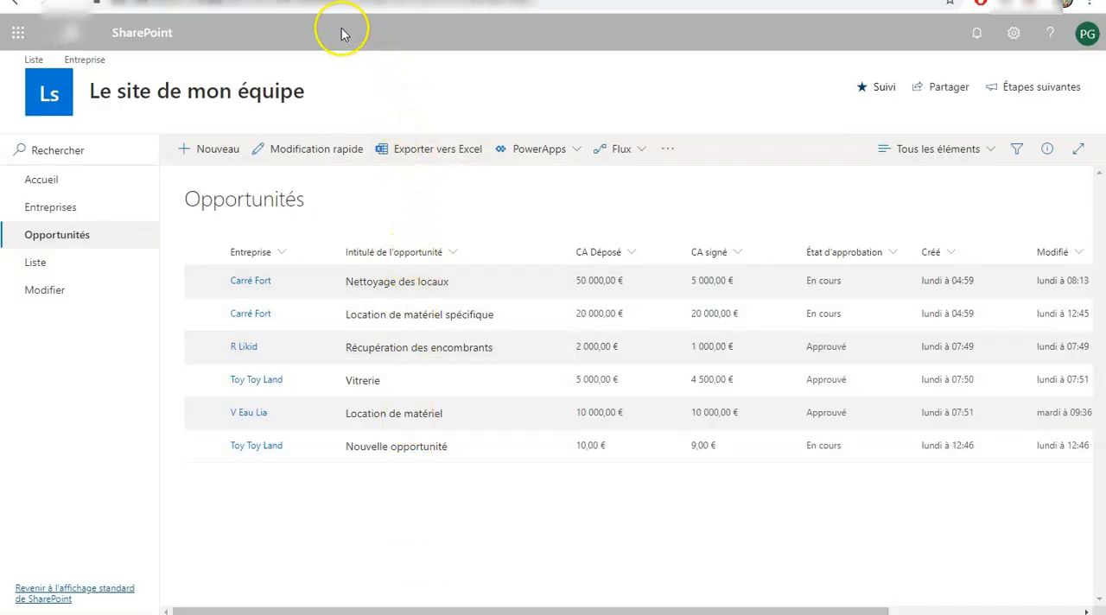
click(309, 8)
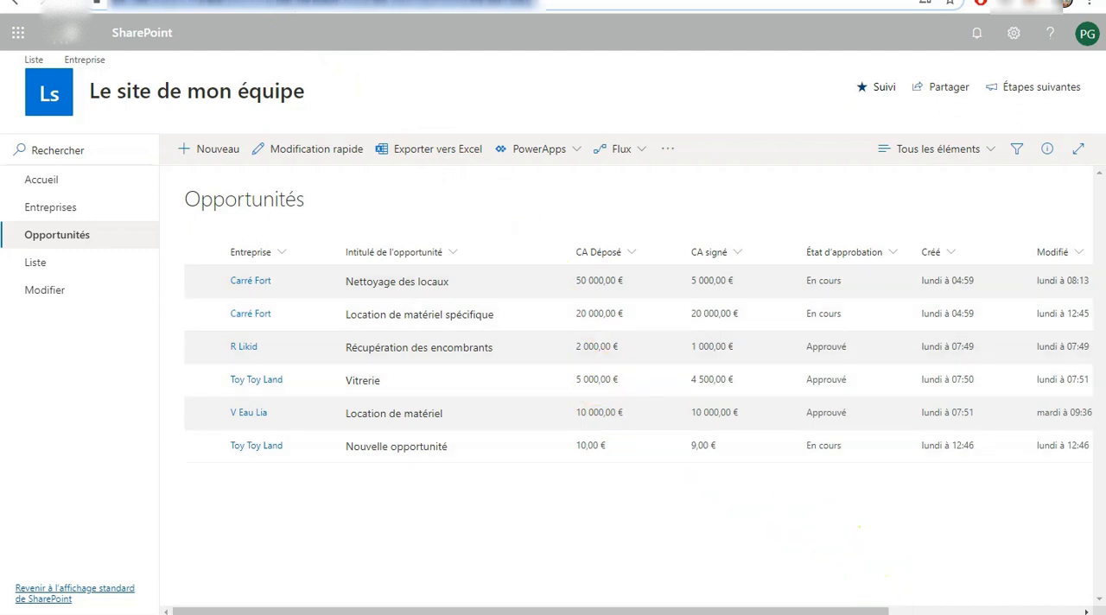
click(890, 558)
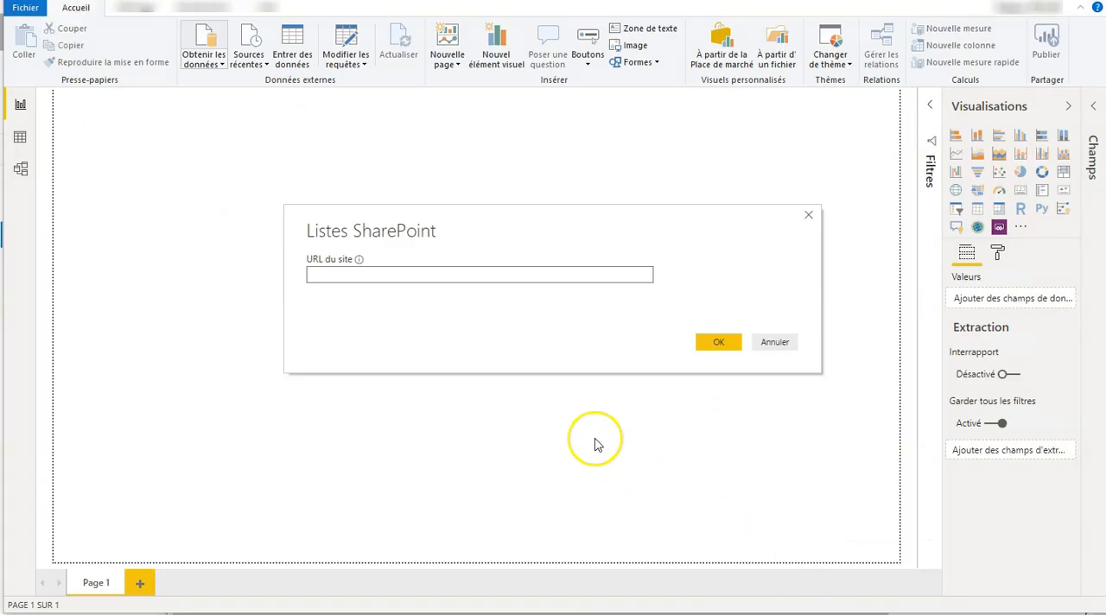
click(437, 273)
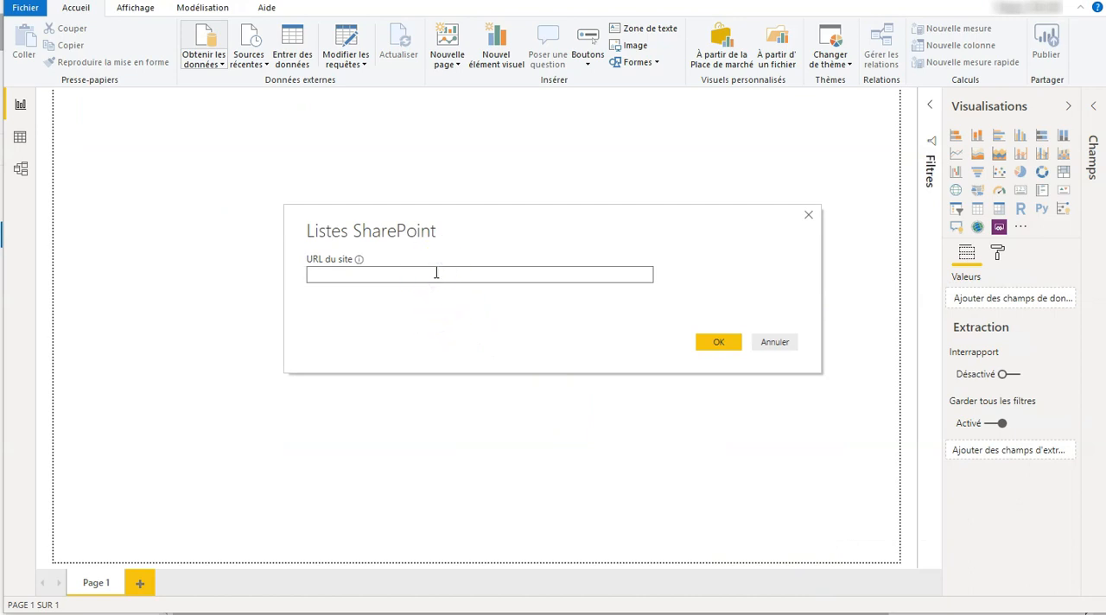
key(ctrl+v)
Remove Lists/Opportunits/AllItems.aspx from the site URL so it ends at /sites/Lesitedemonquipe/, and connect to the site
click(494, 274)
click(526, 275)
drag(526, 275, 655, 271)
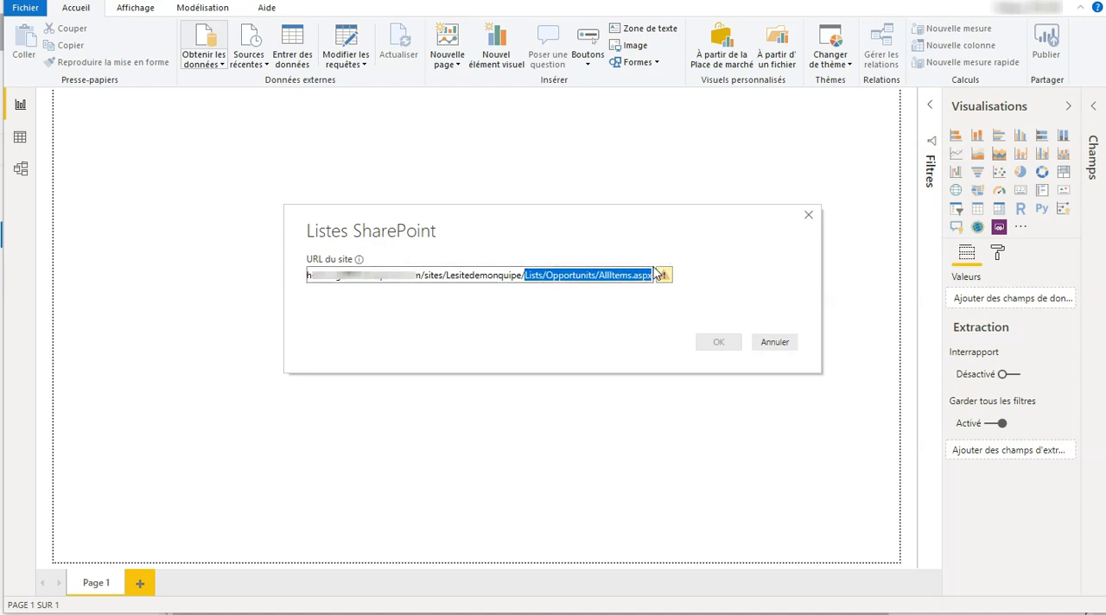
key(BackSpace)
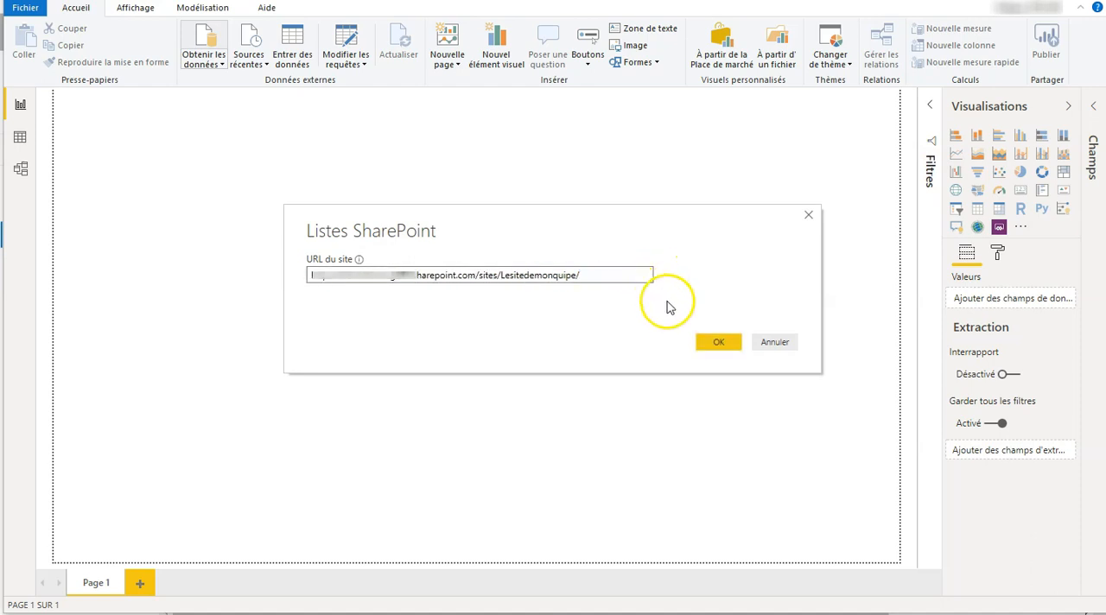
click(711, 344)
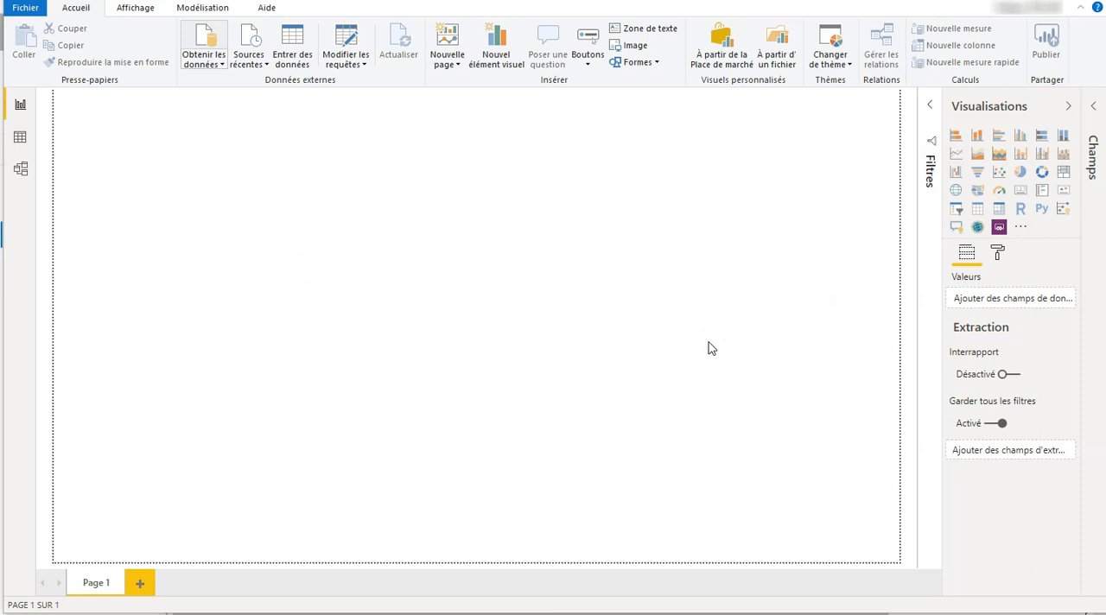
click(692, 346)
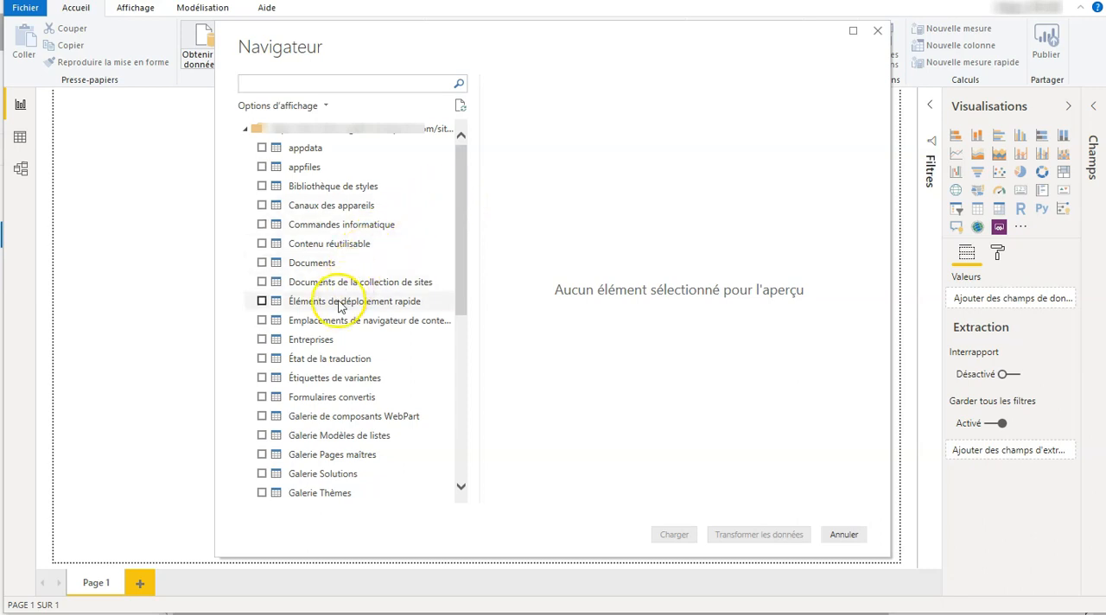
Select the Entreprises and Opportunités lists in the Navigateur and load them into the model
click(263, 340)
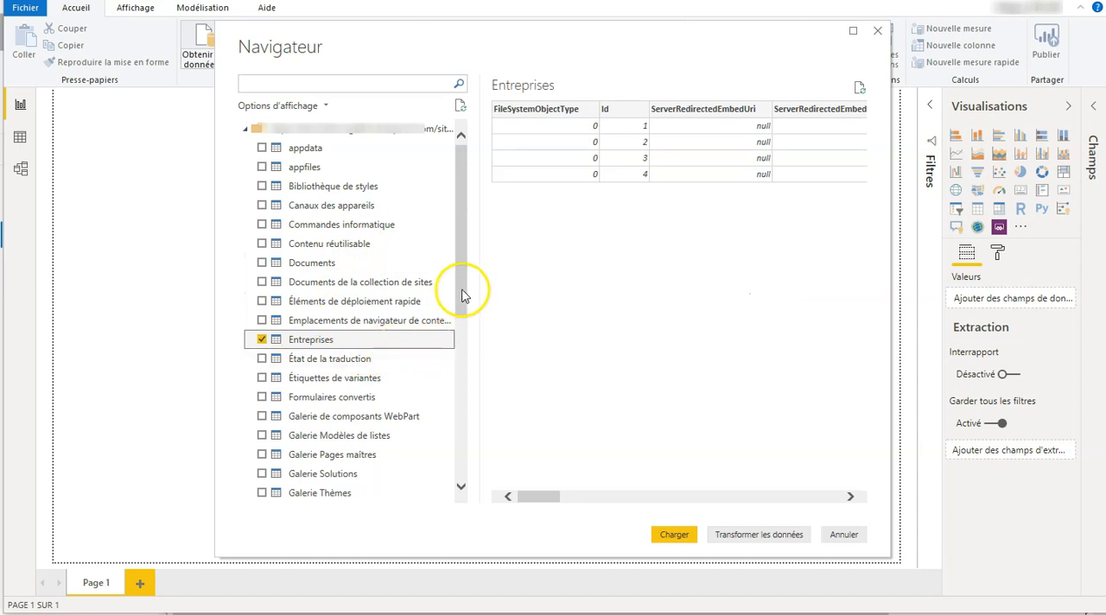
drag(460, 289, 452, 394)
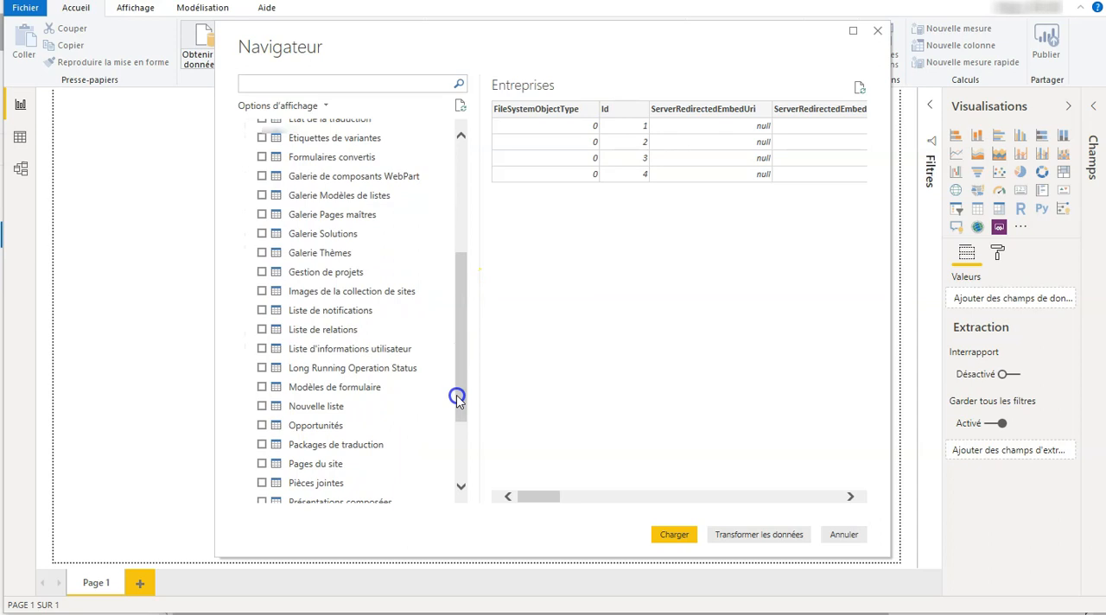
click(267, 432)
click(262, 429)
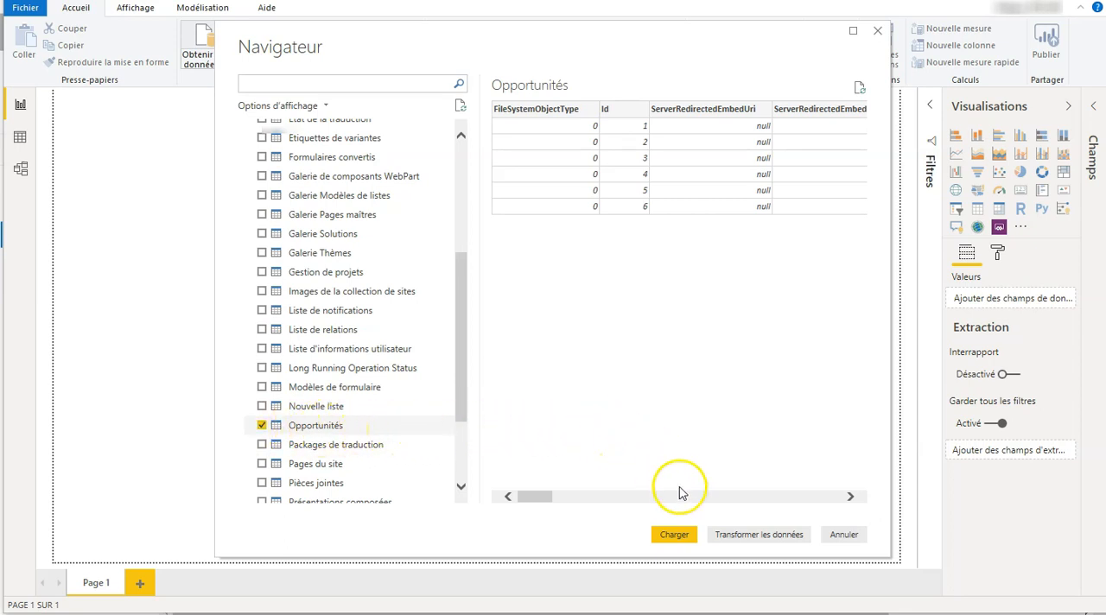
click(676, 535)
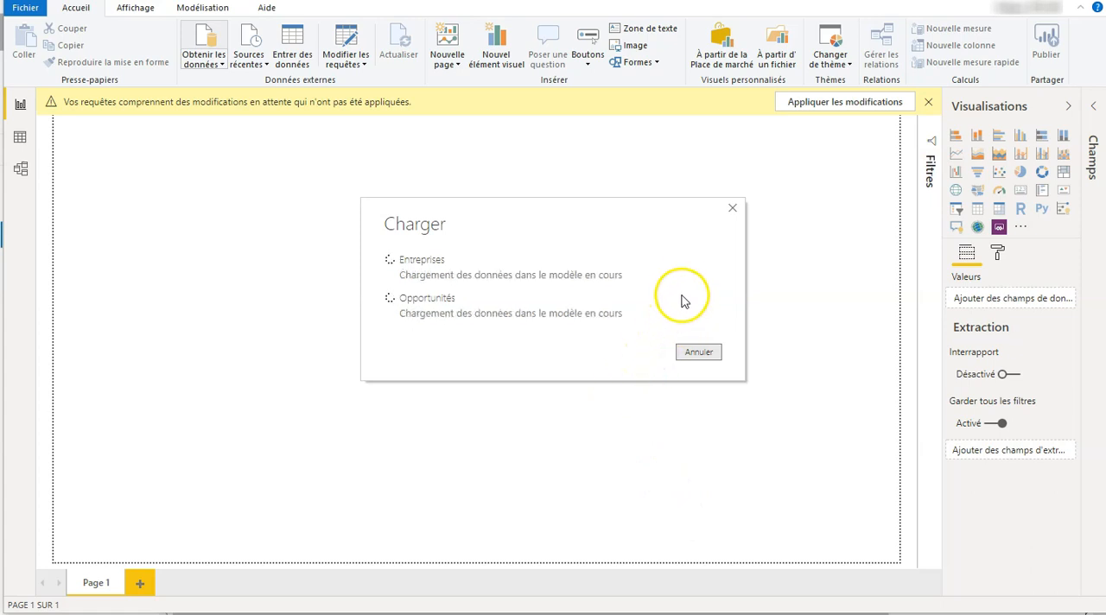
click(718, 240)
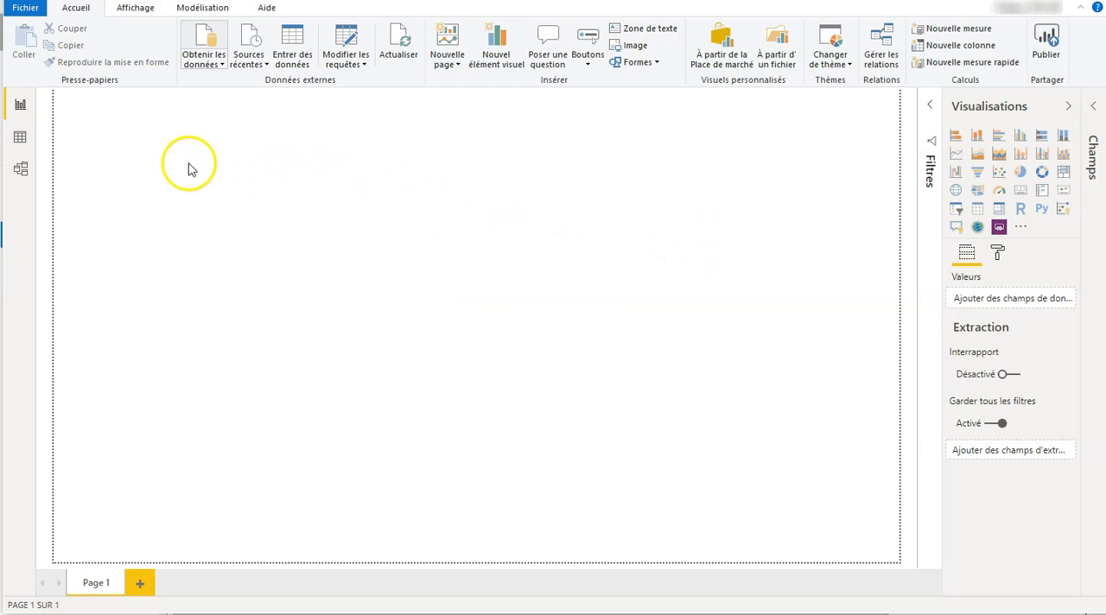
Open the imported data tables and examine the Opportunités table's columns, including CADéposé and CAsigné
click(20, 139)
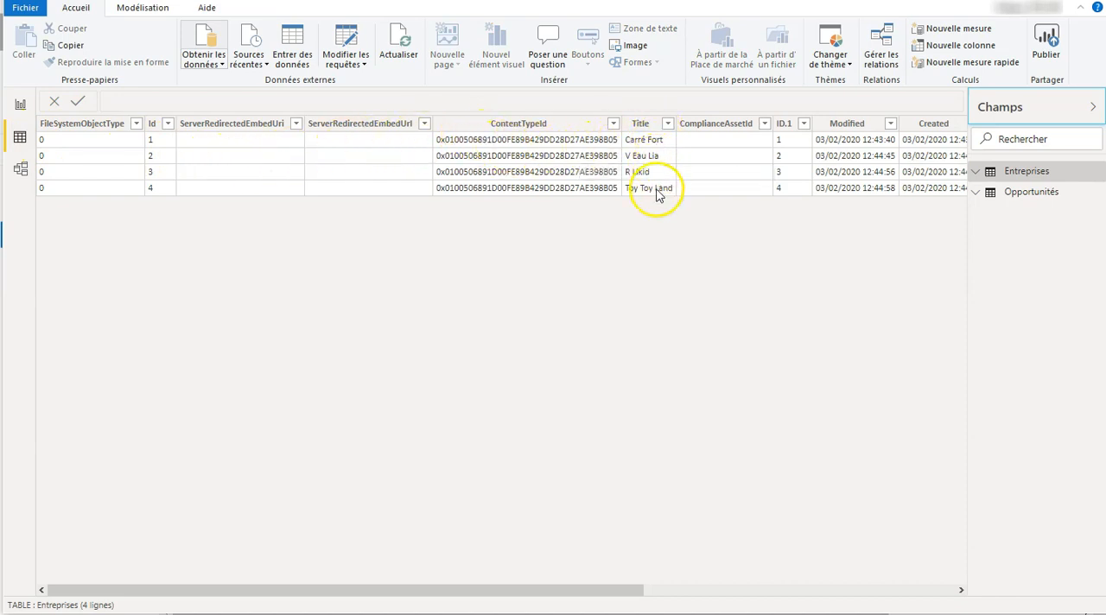
click(1021, 193)
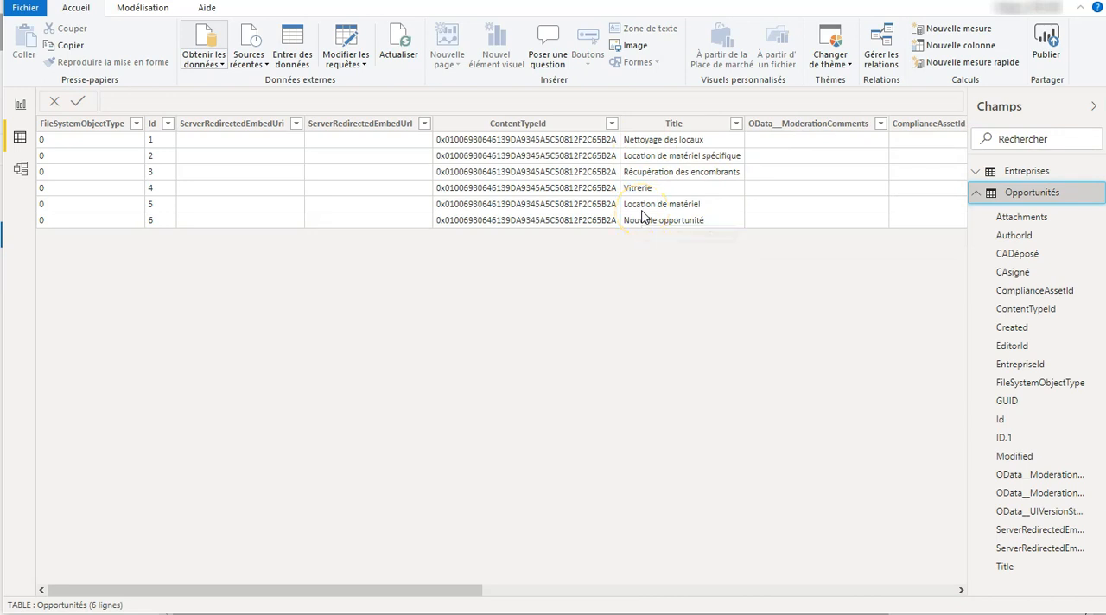
click(235, 199)
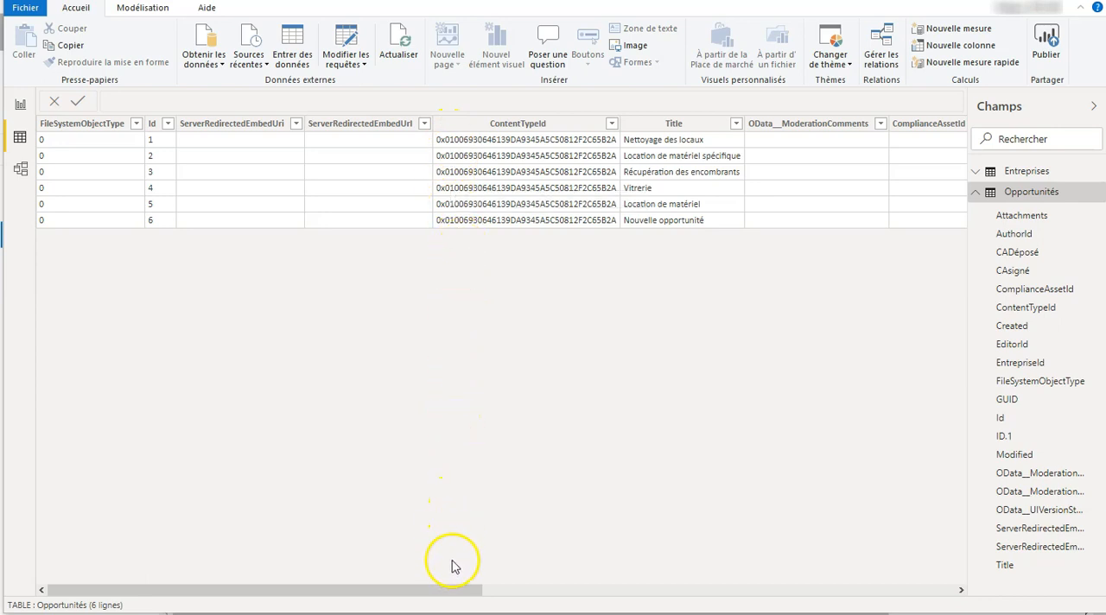
drag(451, 594, 697, 585)
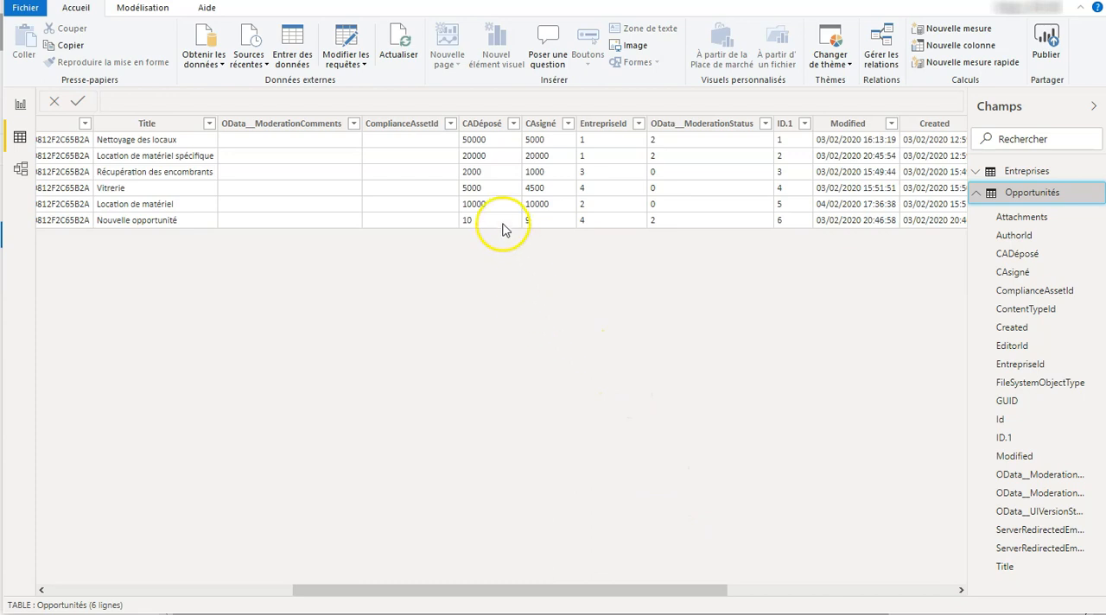
drag(492, 125, 545, 126)
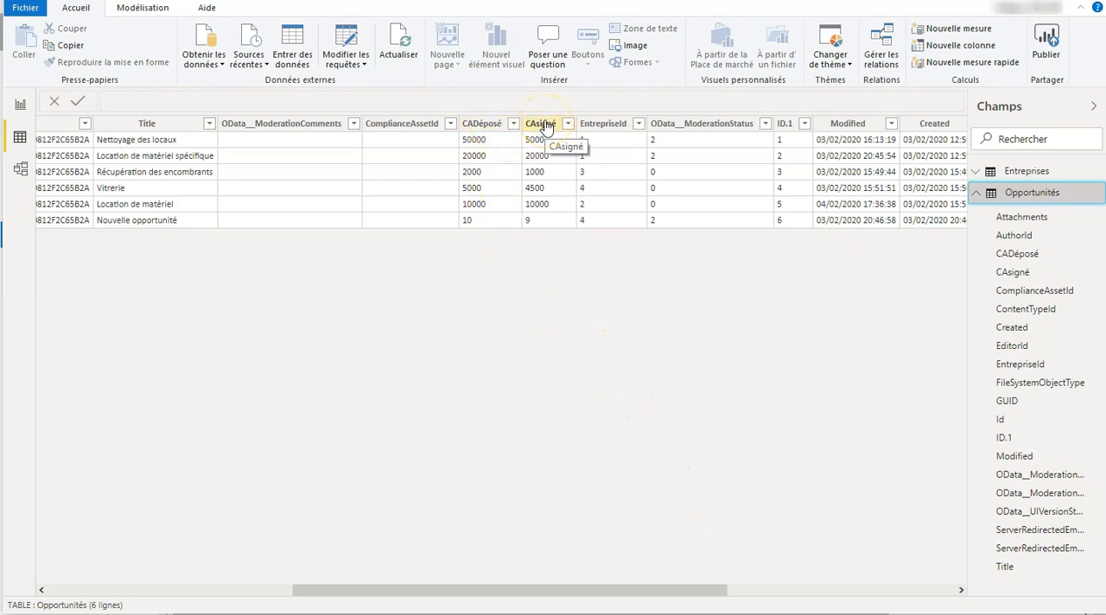
Change the CADéposé column's data type to Nombre décimal and accept the modification
click(481, 126)
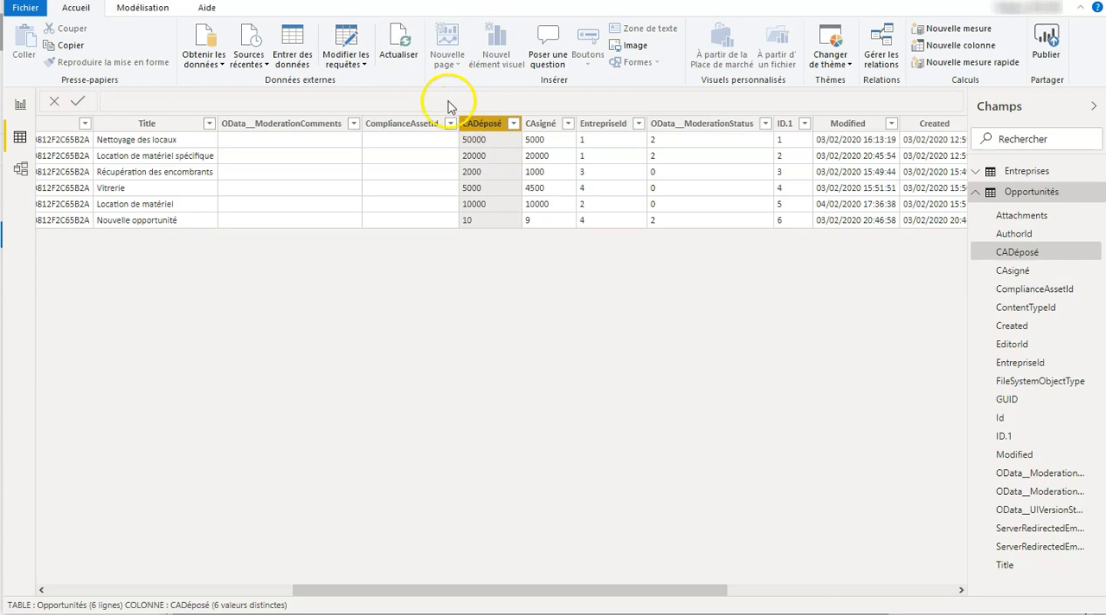
click(160, 11)
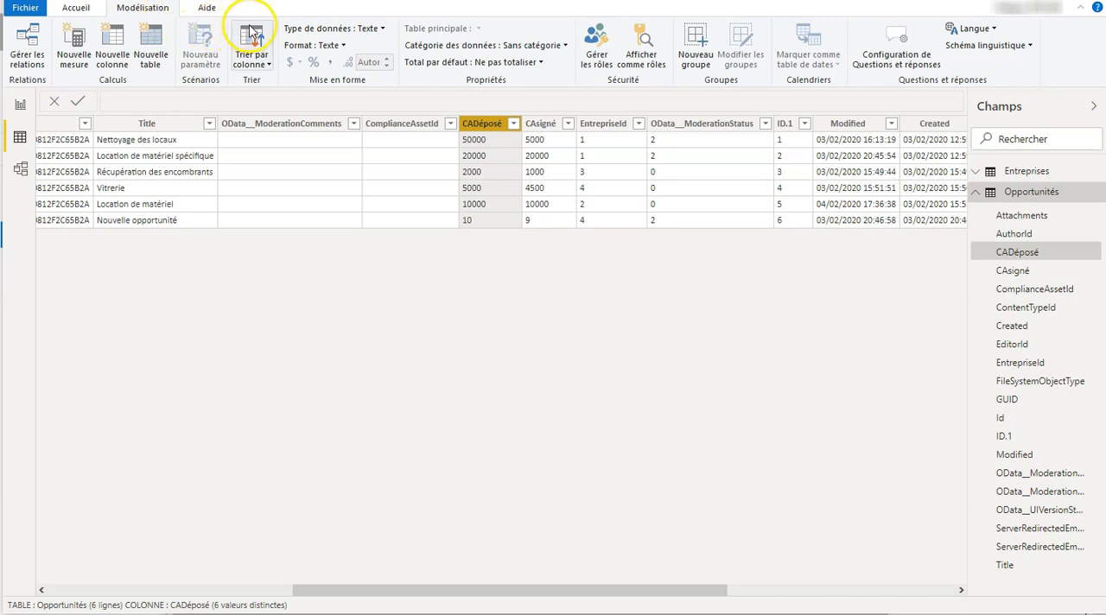
click(376, 32)
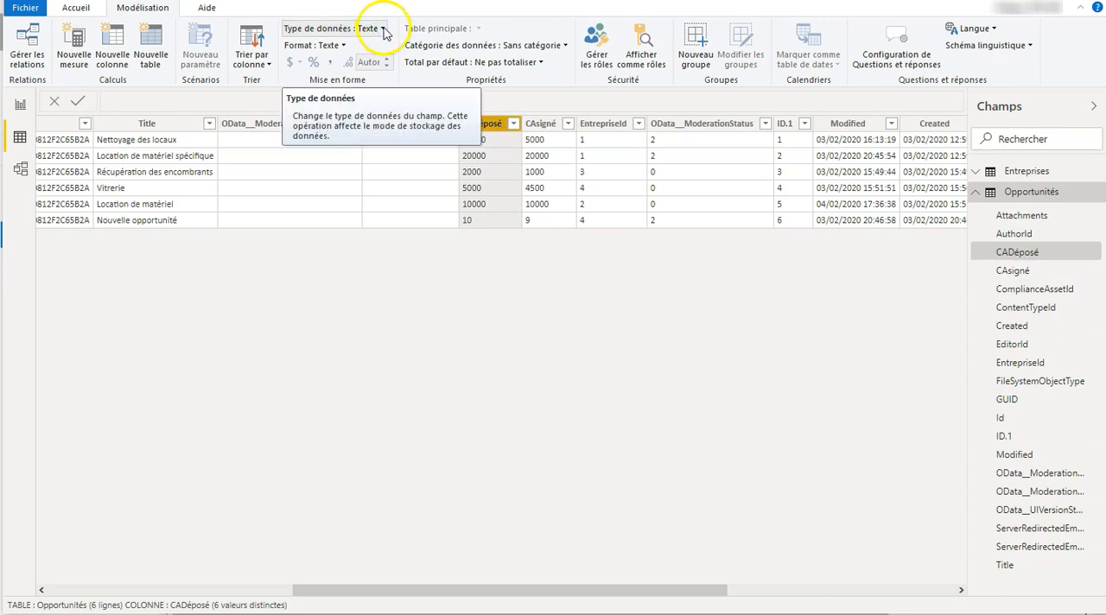
click(383, 30)
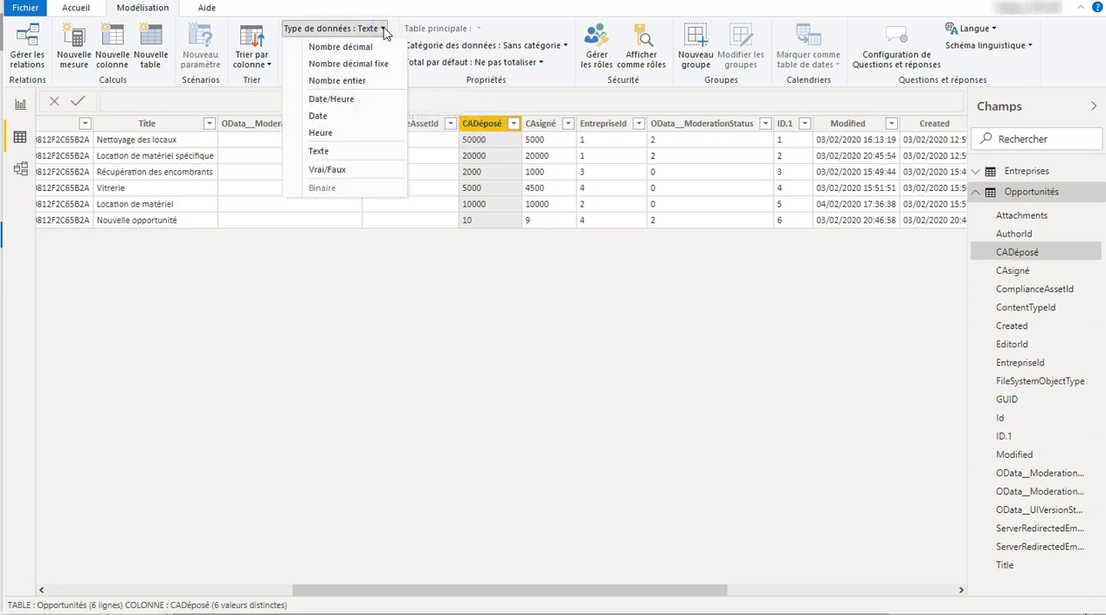
click(371, 47)
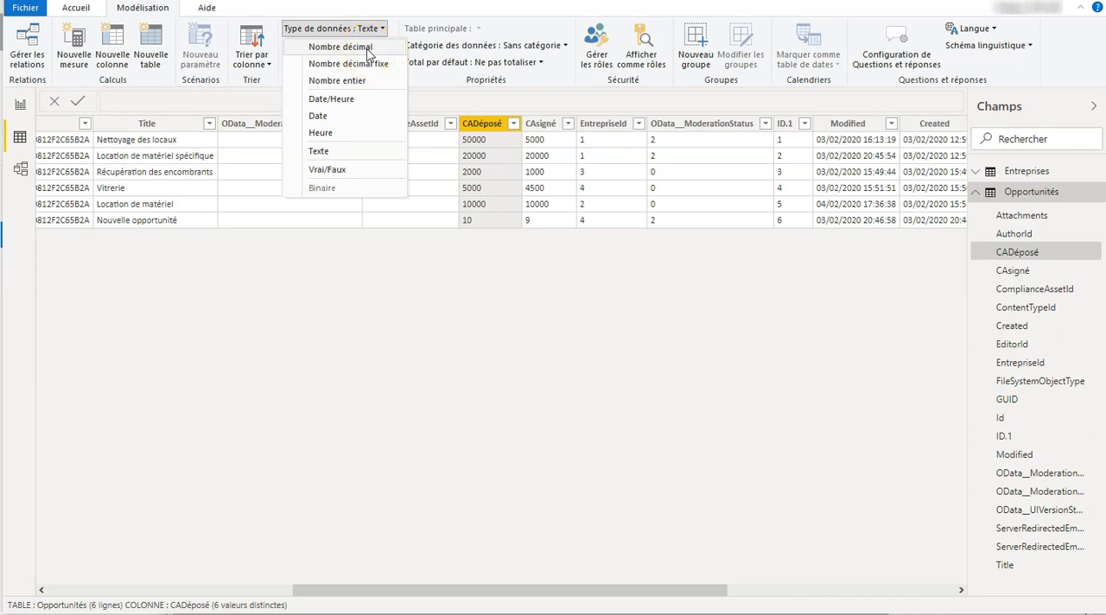
click(367, 49)
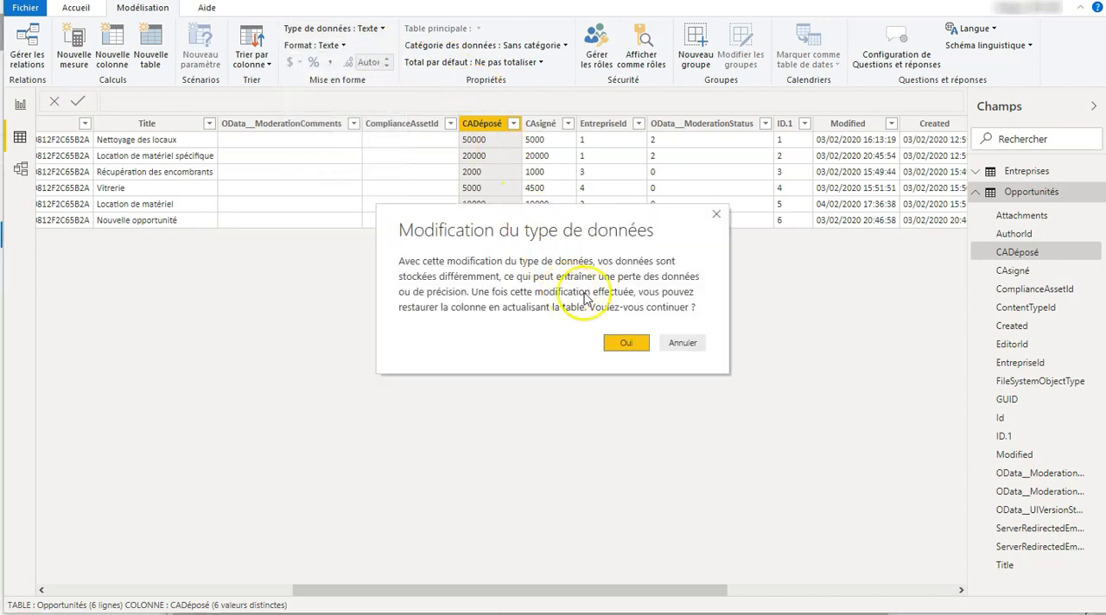
click(624, 345)
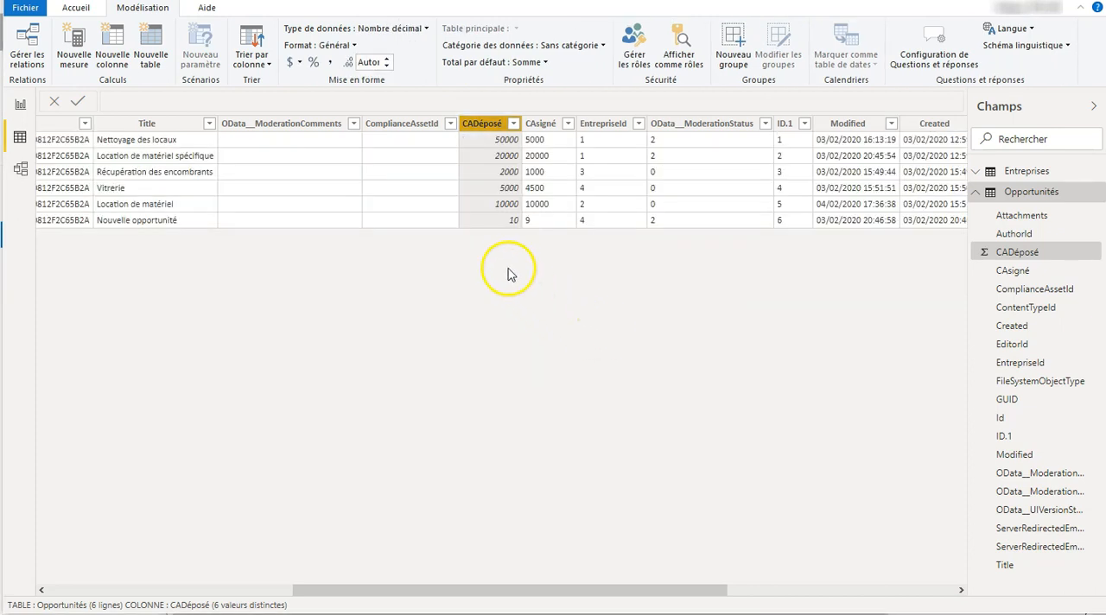
Format the CADéposé column as currency using € Euro (123 €)
click(347, 47)
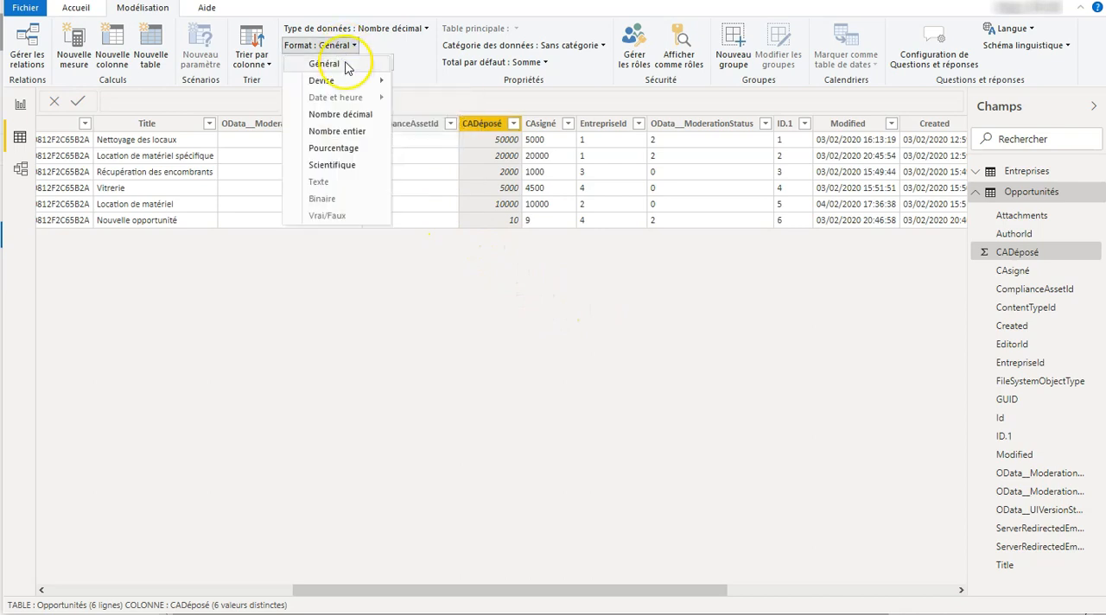
mouse_move(347, 82)
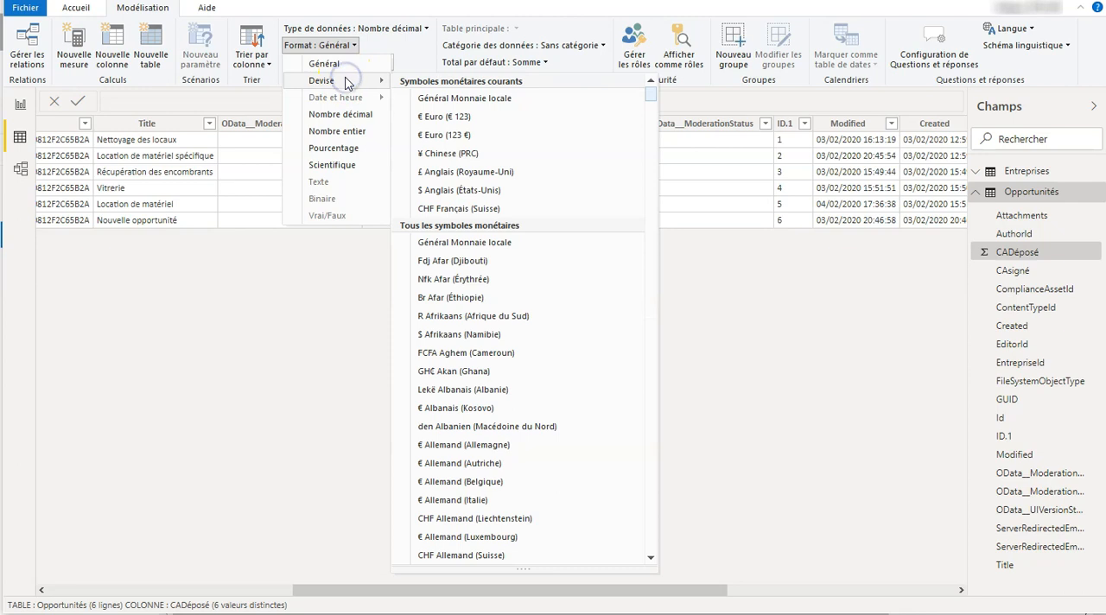
click(483, 138)
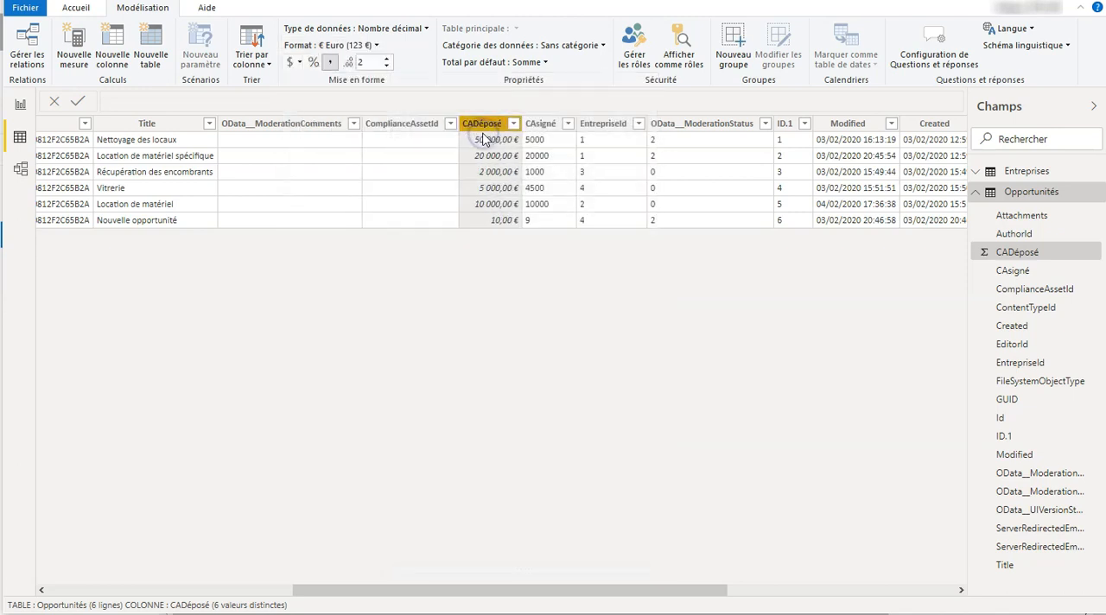
Change the CAsigné column's data type to Nombre décimal, accept the modification, and format it as € Euro (123 €)
click(550, 131)
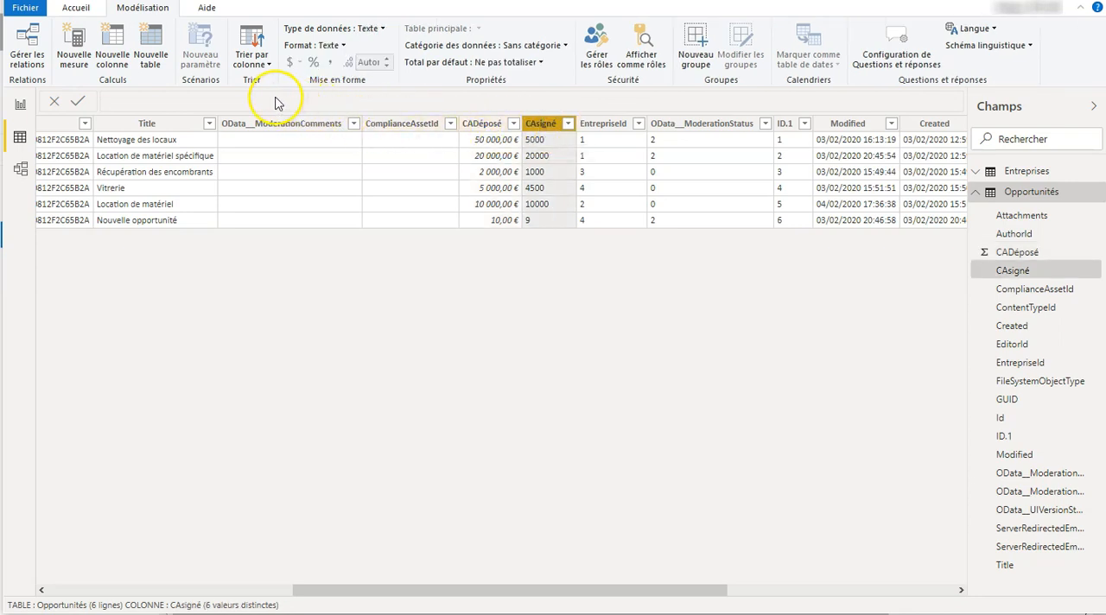
click(371, 31)
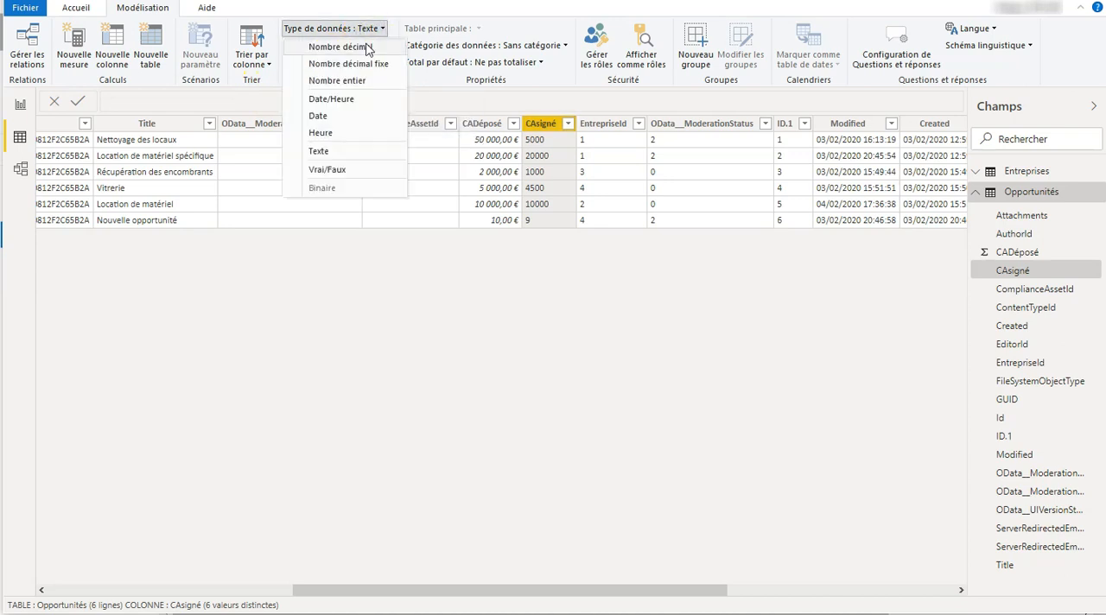
click(367, 48)
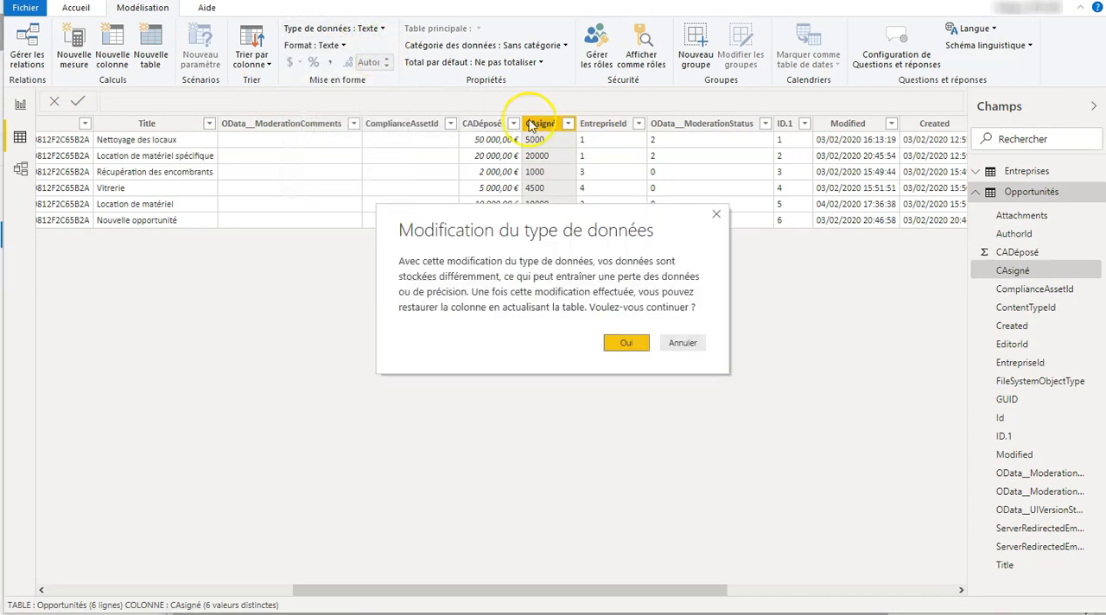
click(624, 344)
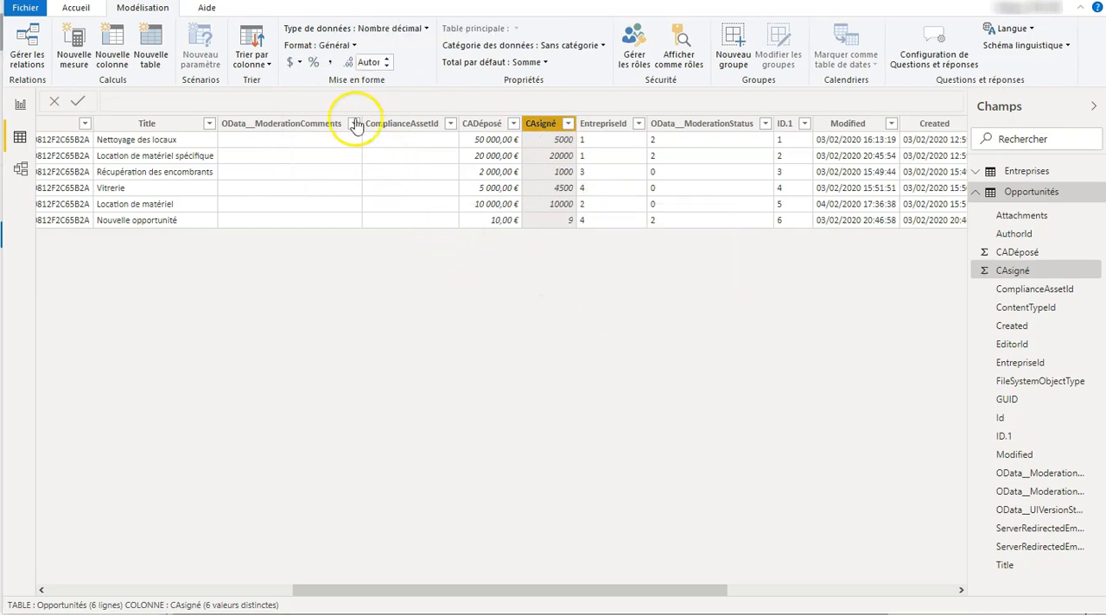
click(337, 45)
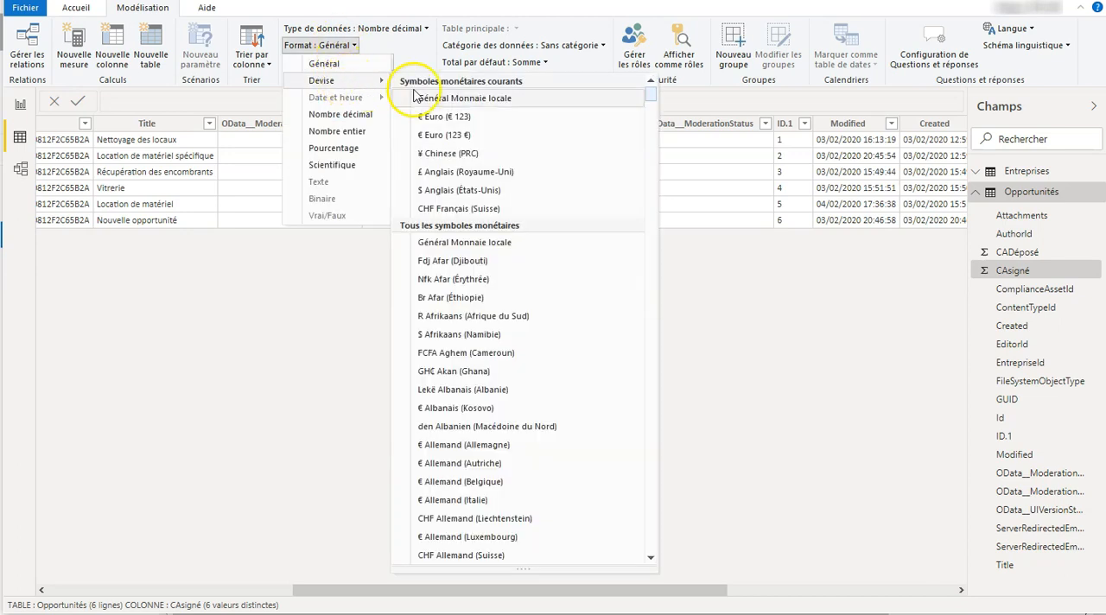
click(462, 135)
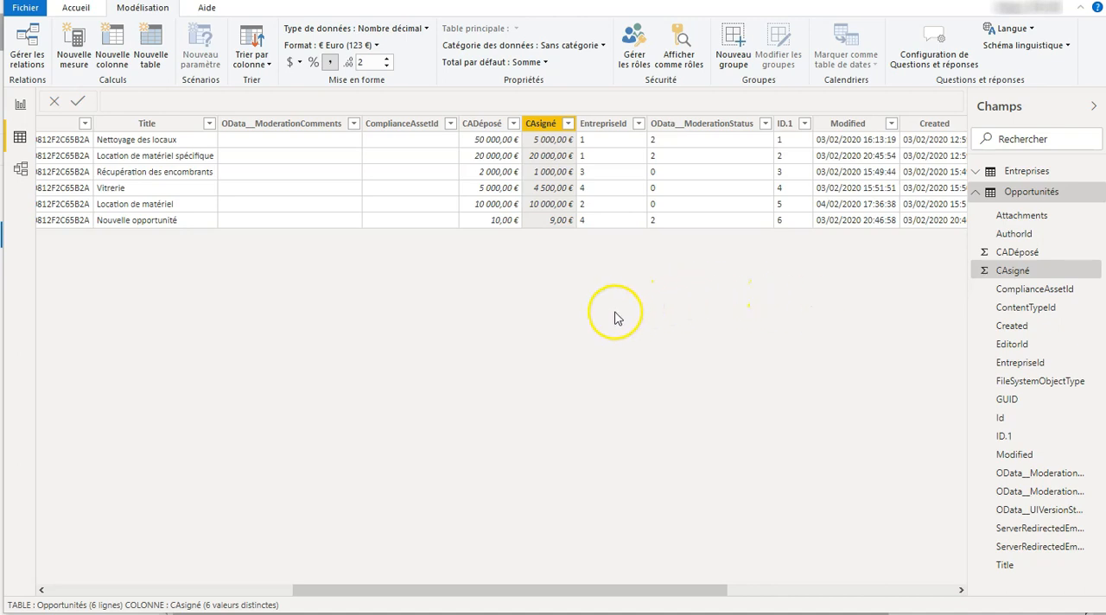
Edit the relationship between Entreprises and Opportunités so that Entreprises Id links to Opportunités EntrepriseId, and save it
click(31, 43)
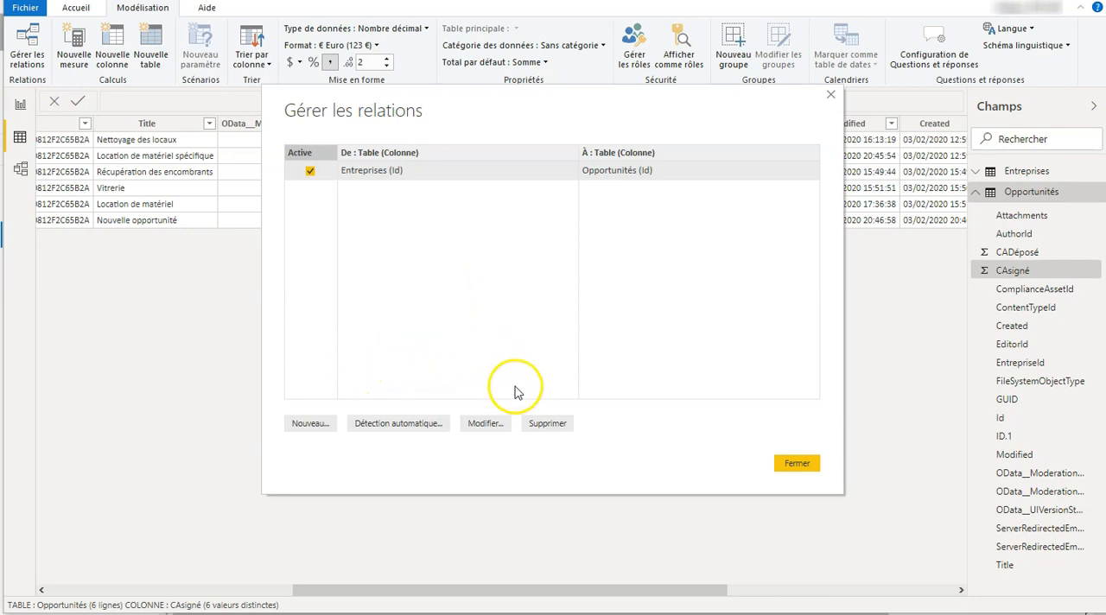
click(485, 423)
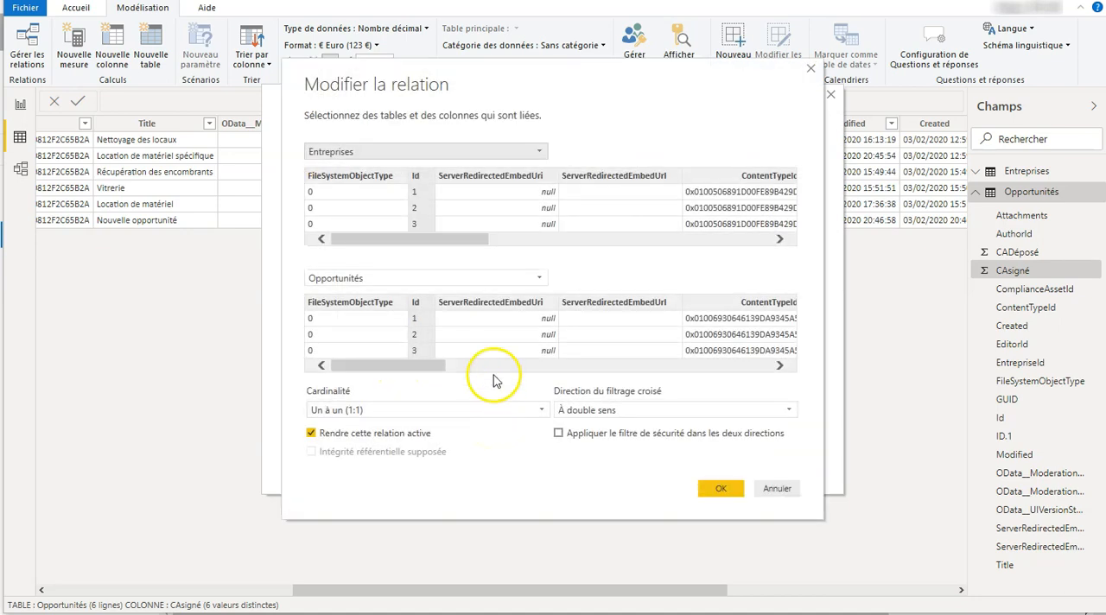
click(366, 198)
click(416, 197)
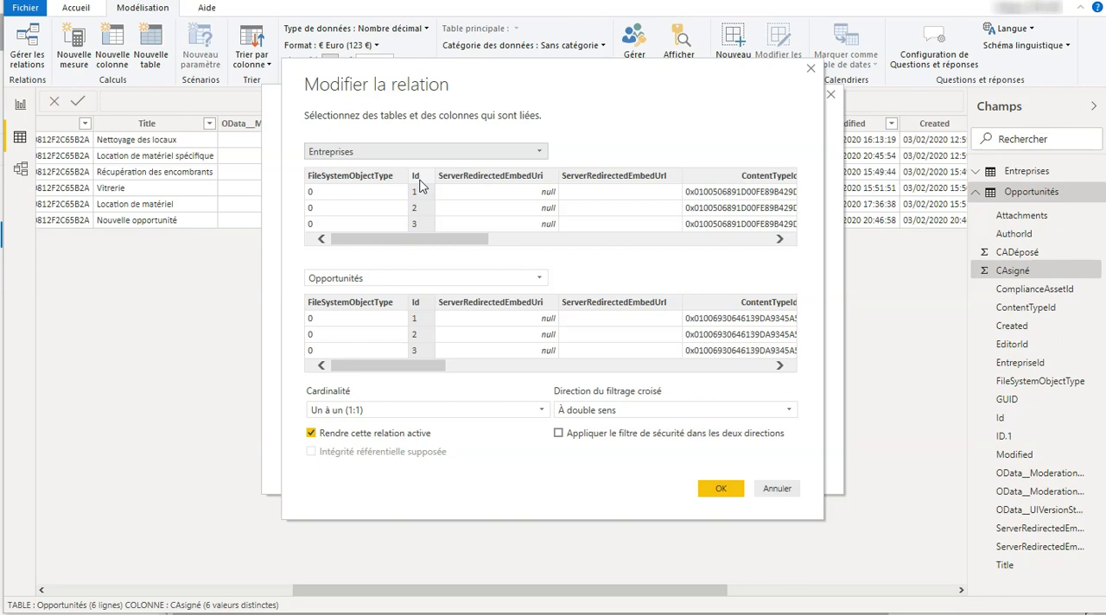
click(418, 181)
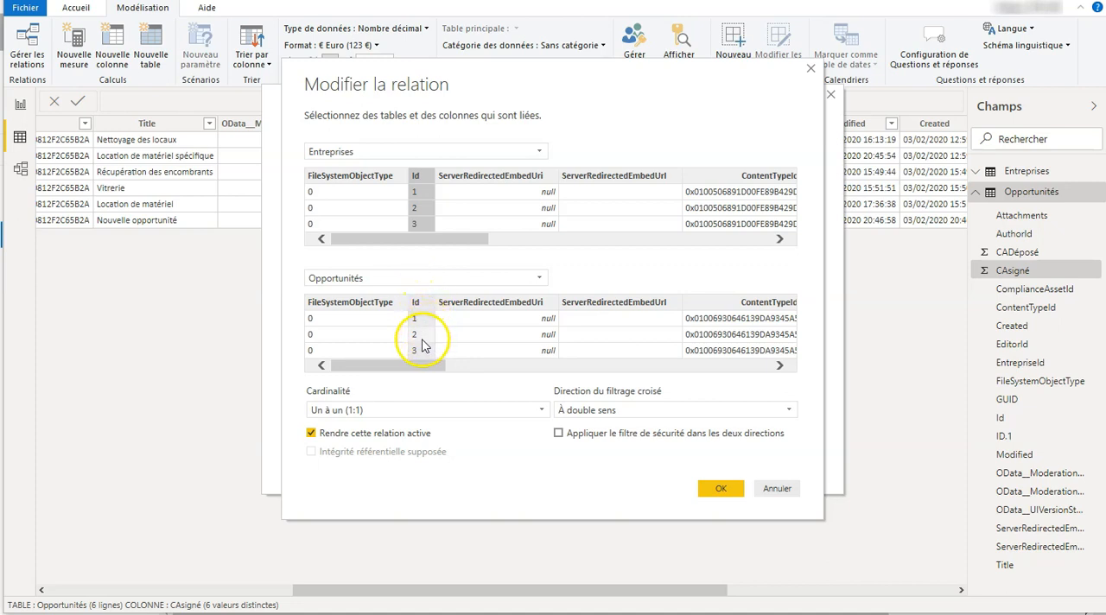
drag(422, 370, 599, 366)
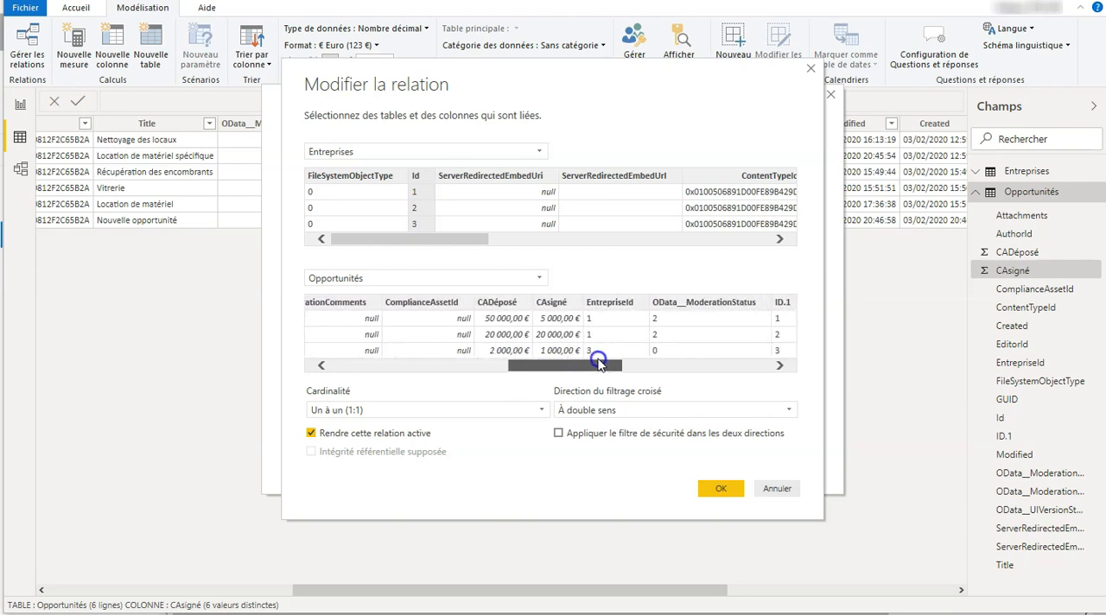
click(606, 303)
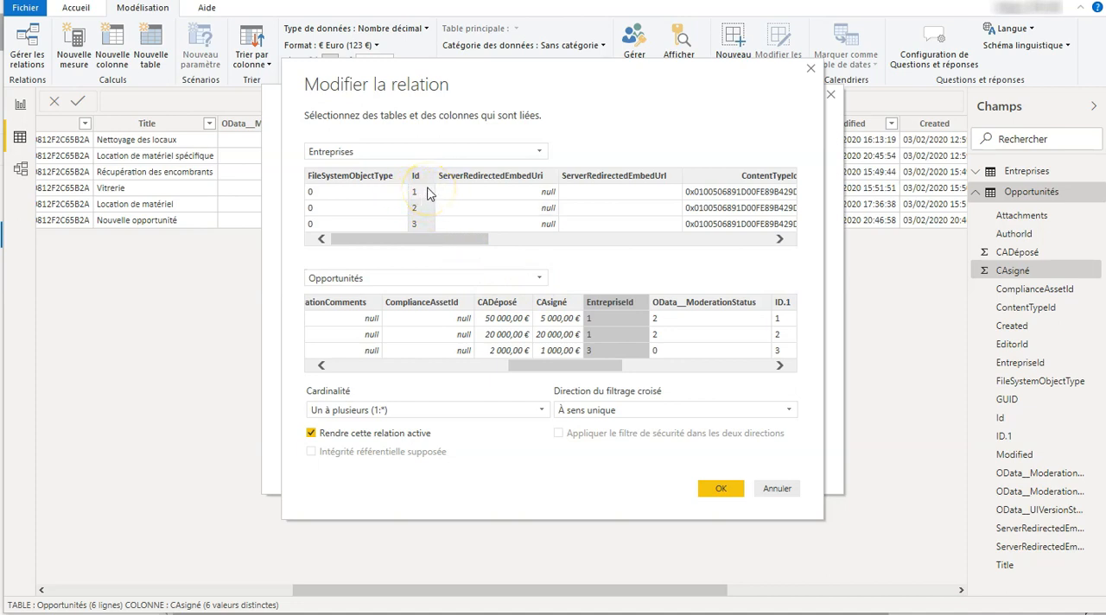
click(432, 244)
drag(432, 244, 522, 241)
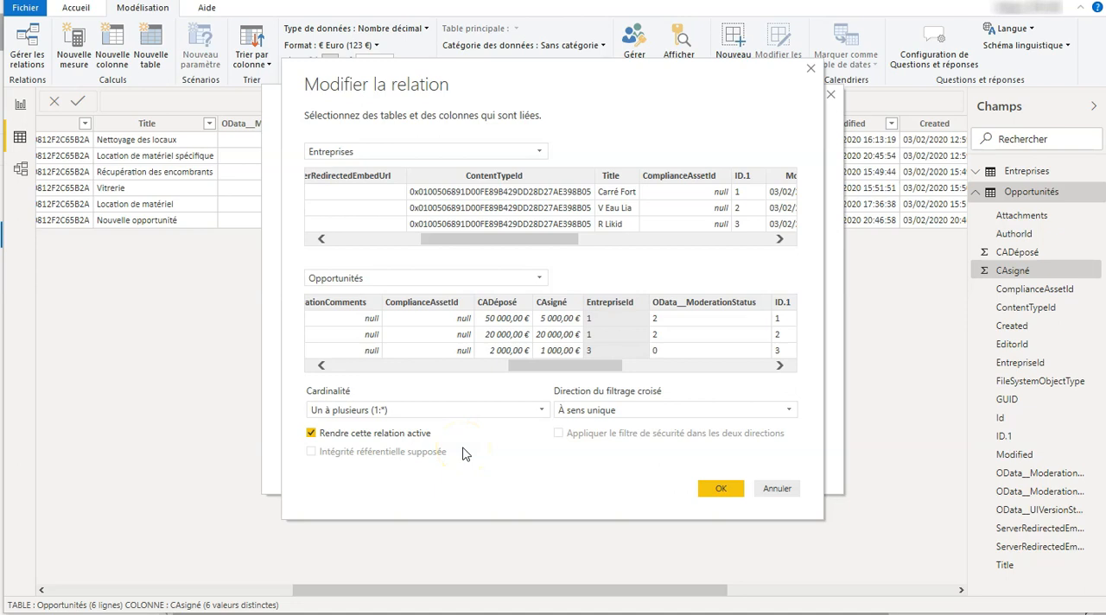
click(721, 488)
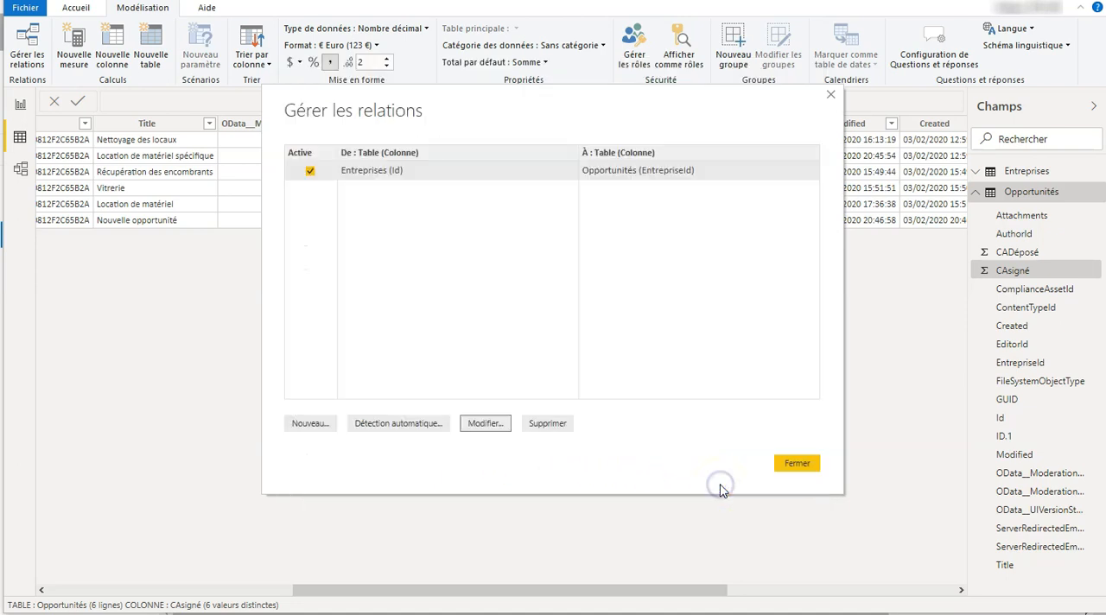
click(797, 464)
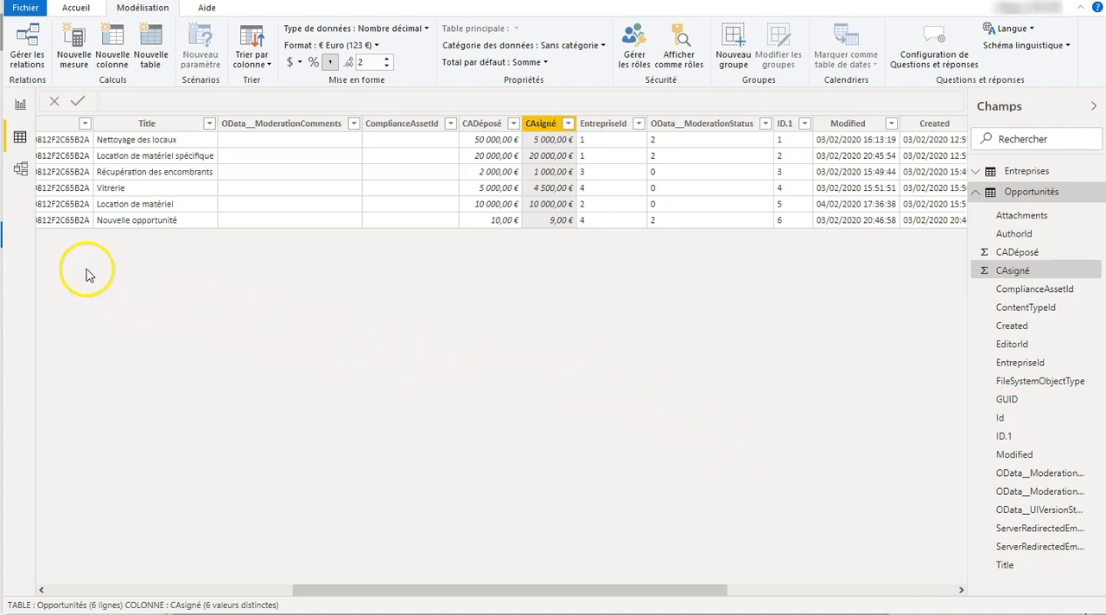
Add an Histogramme groupé visual to the report page and widen it to about half the page
click(22, 105)
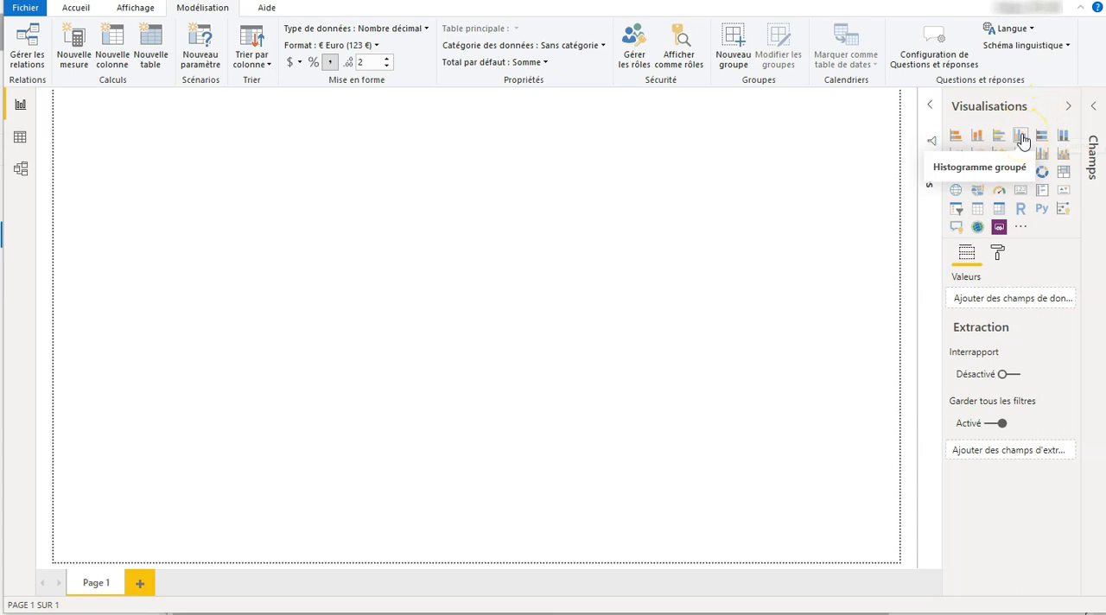
click(1022, 137)
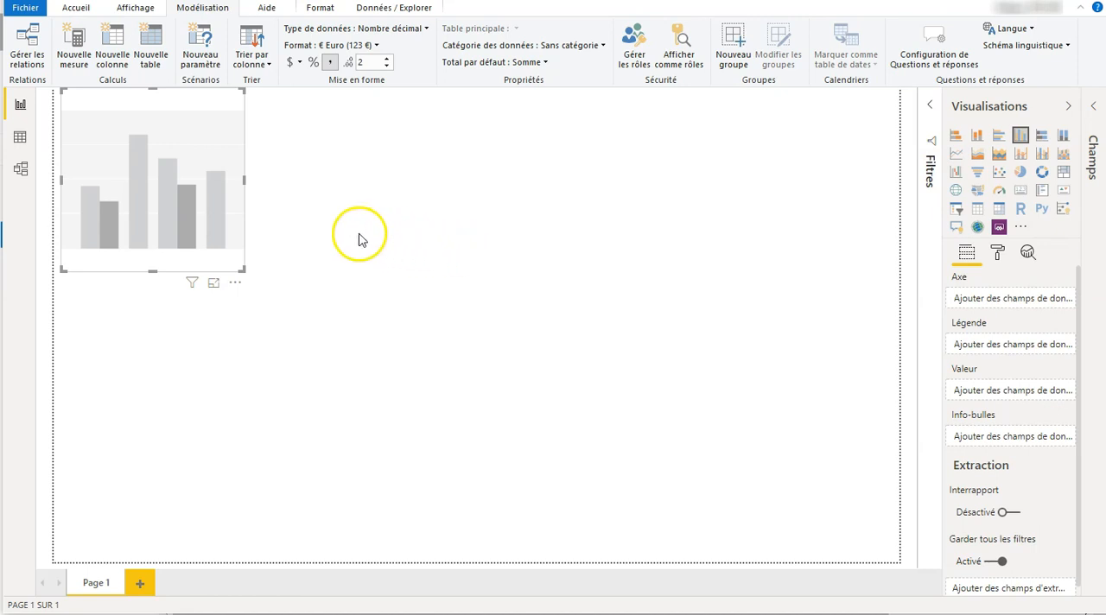
drag(244, 179, 469, 200)
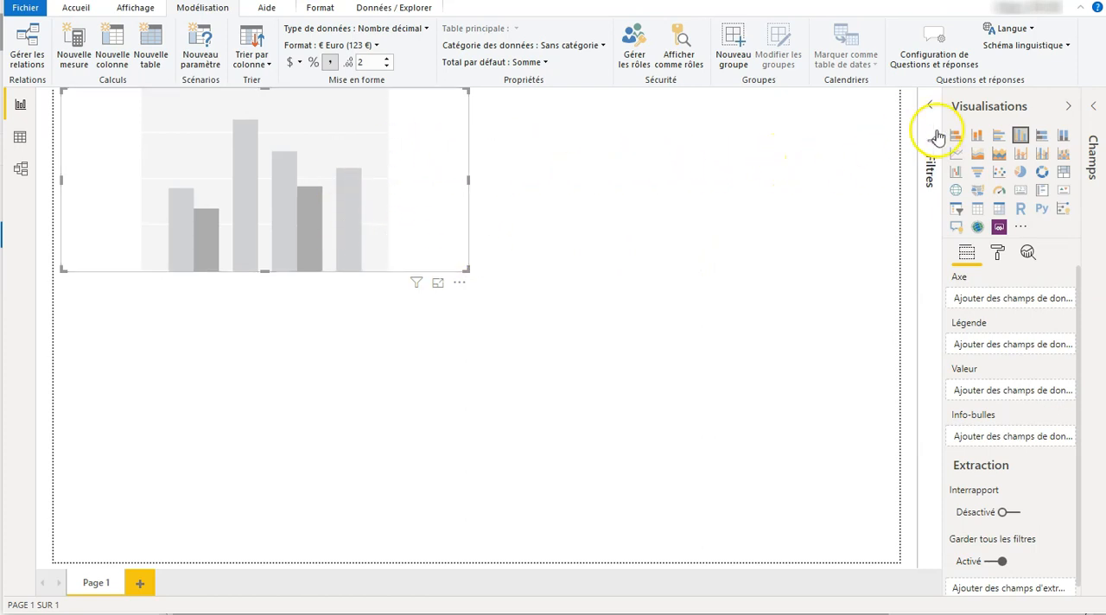
Assign the Opportunités fields CADéposé and CAsigné as the chart's Valeur and Title as its Axe
click(1093, 110)
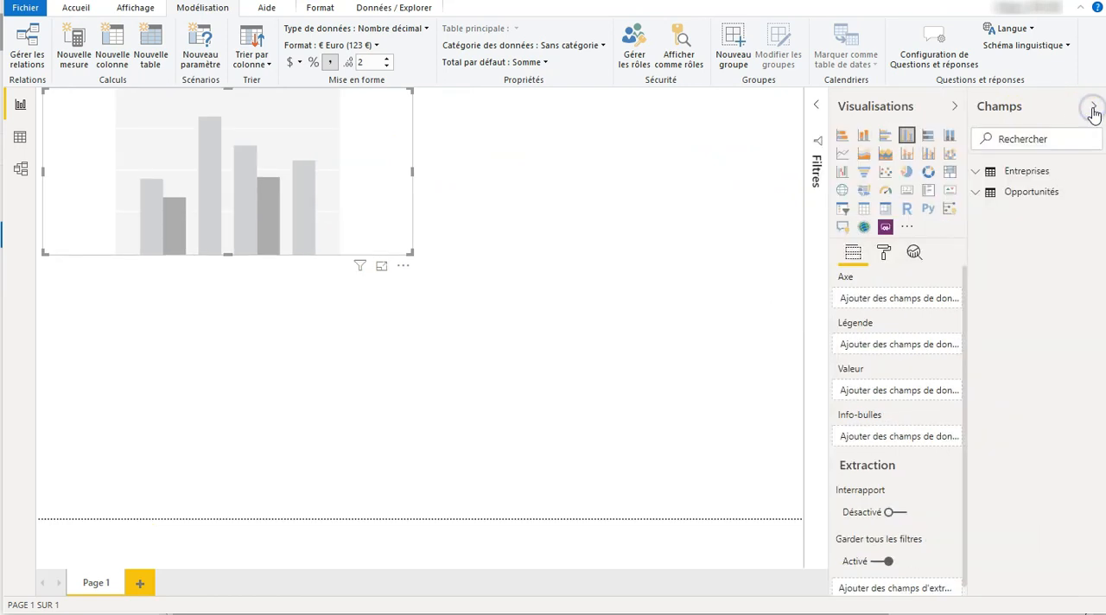
click(976, 194)
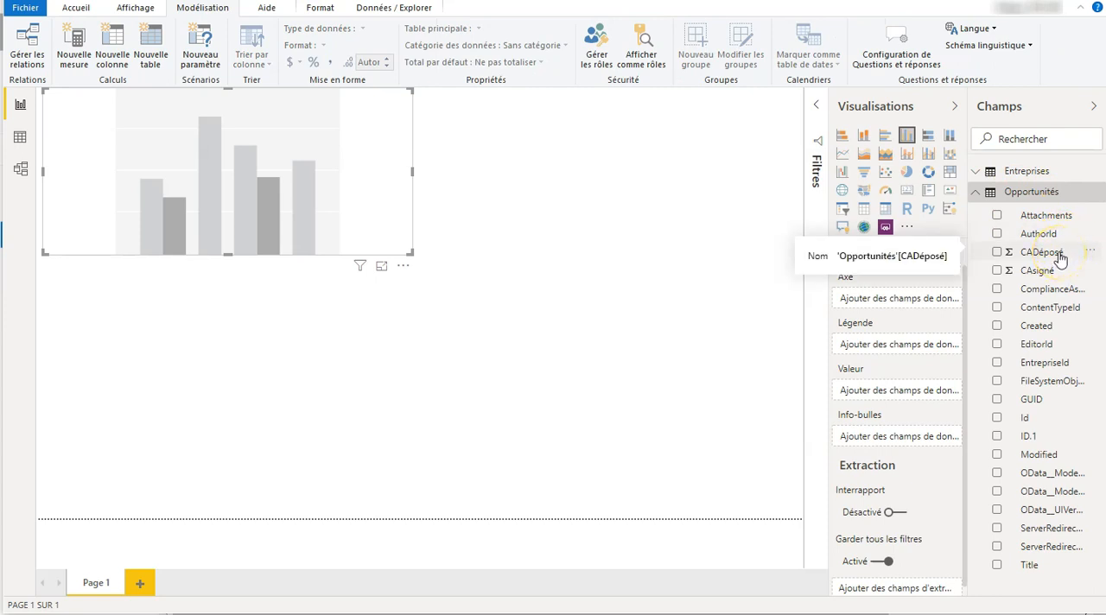
drag(1059, 256, 916, 396)
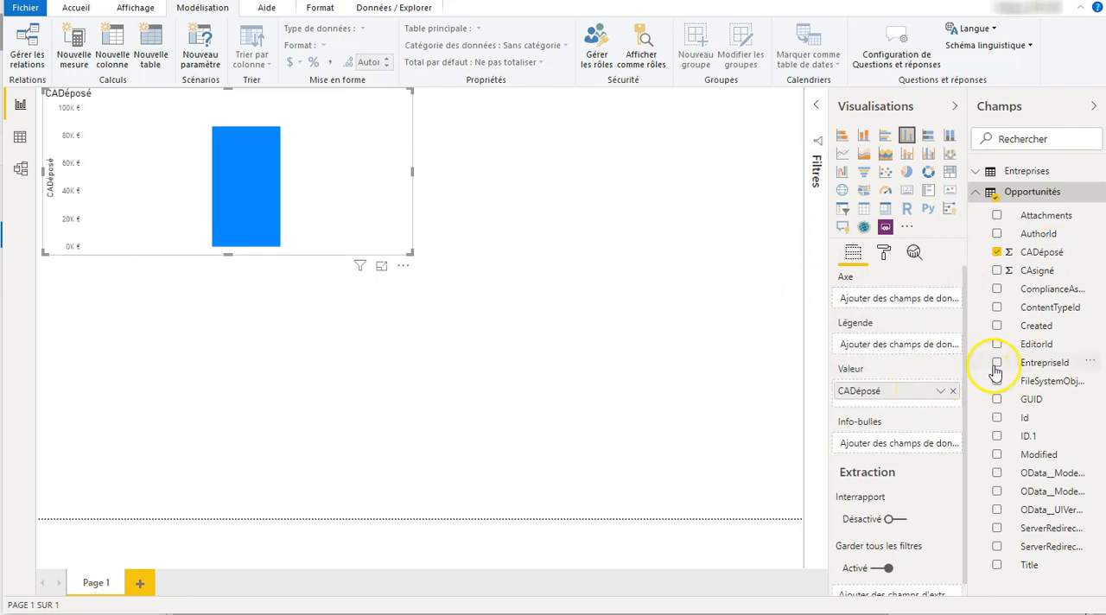
drag(1043, 271, 927, 407)
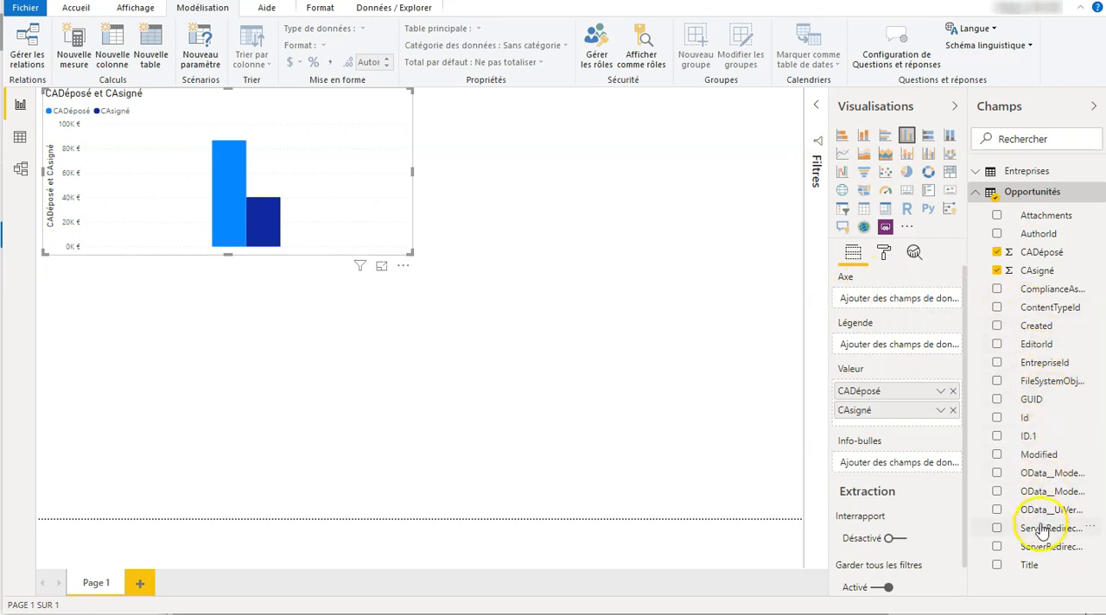
drag(1032, 568, 900, 296)
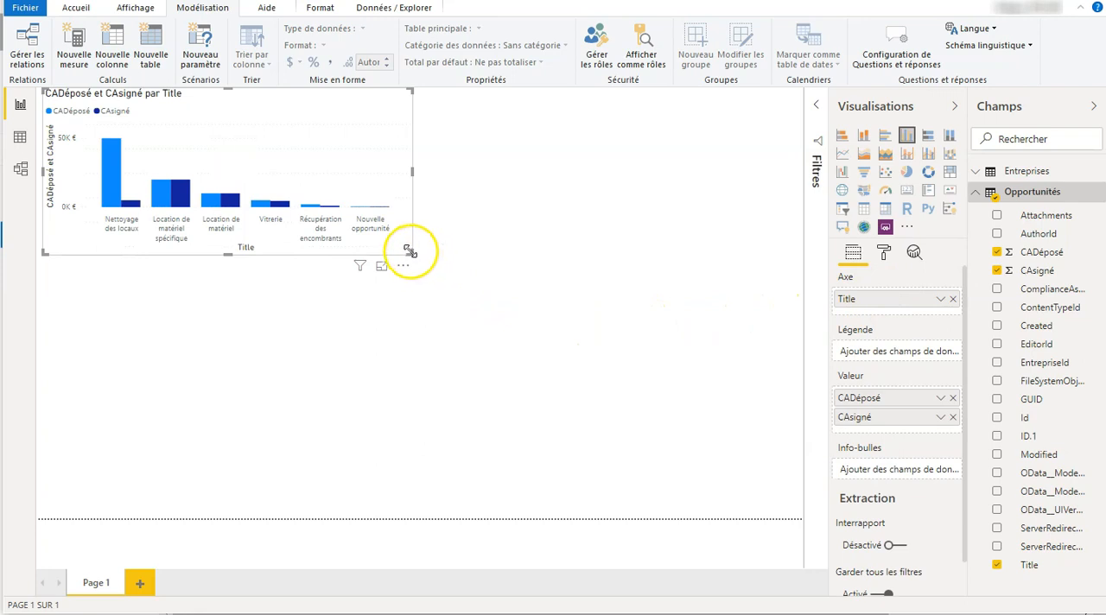
Enlarge the clustered column chart in both directions and turn on its data labels
drag(411, 253, 488, 311)
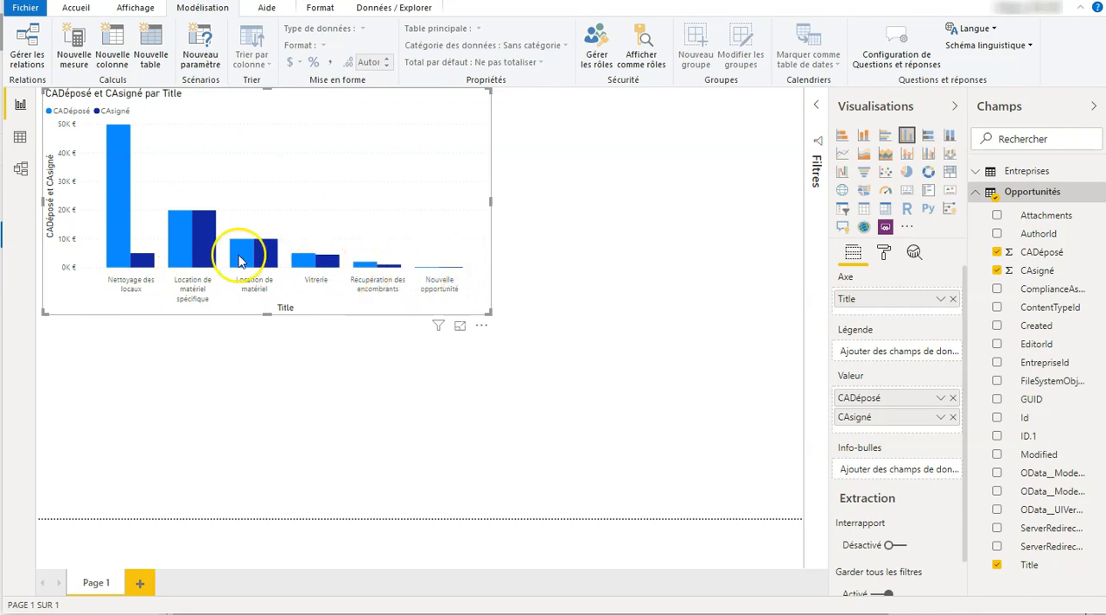
mouse_move(122, 234)
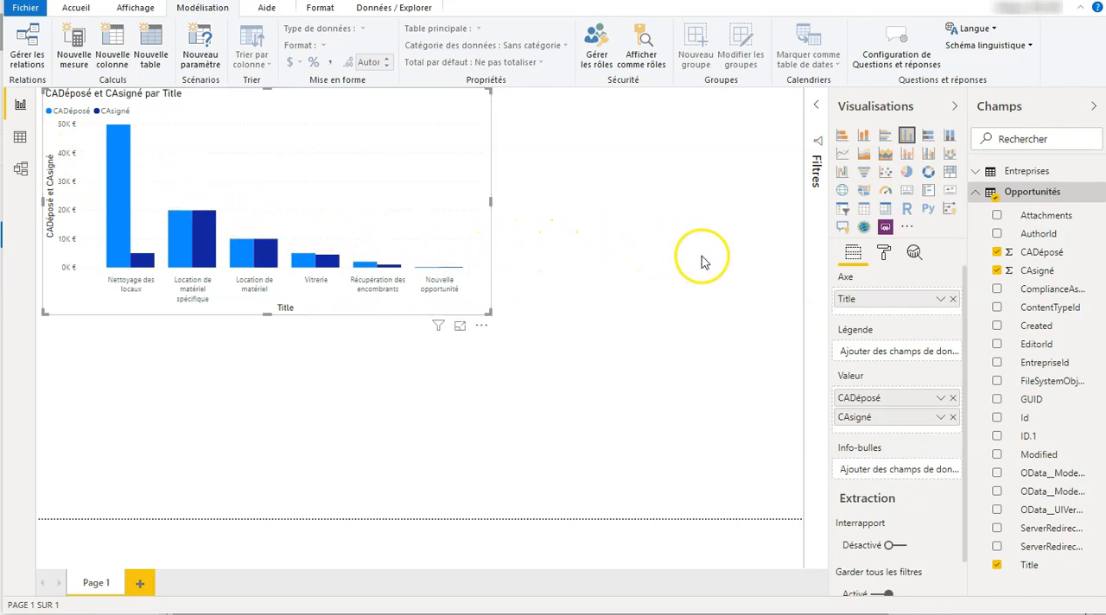
click(885, 253)
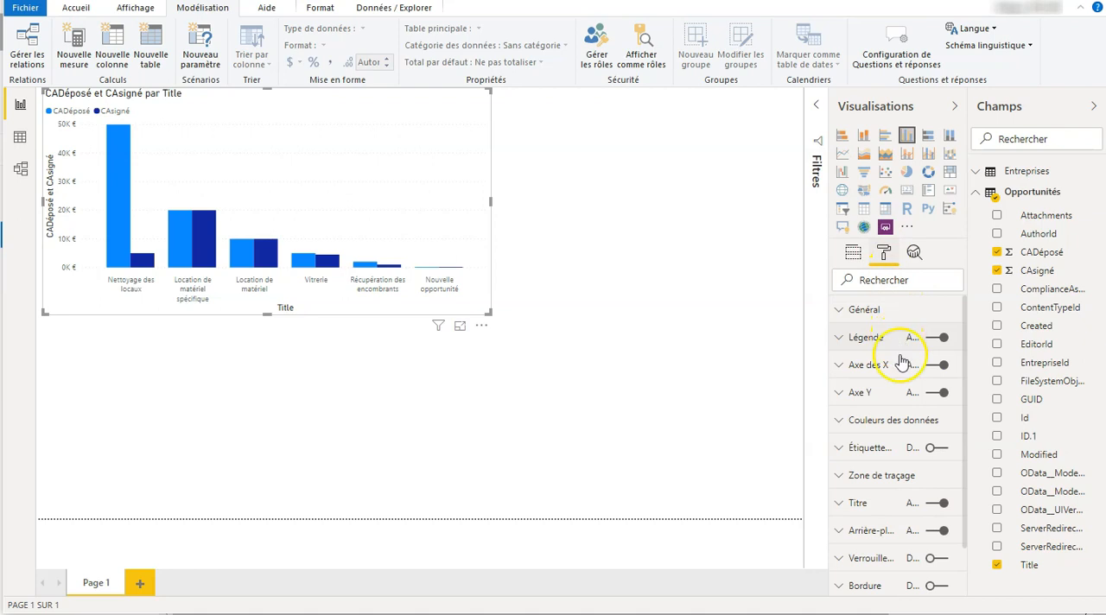
click(931, 448)
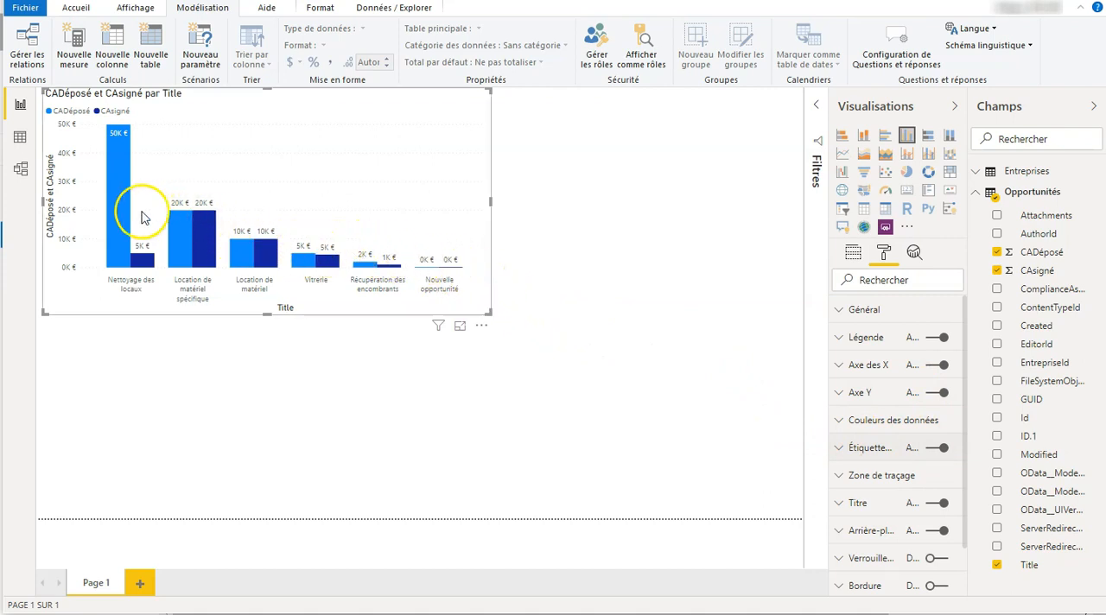
mouse_move(114, 218)
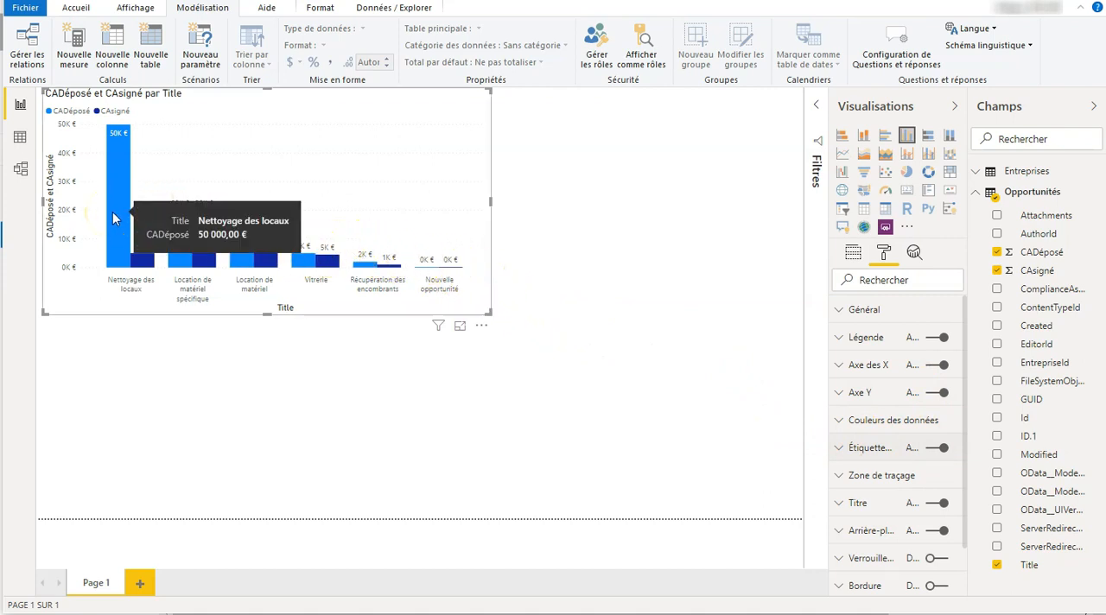
mouse_move(188, 219)
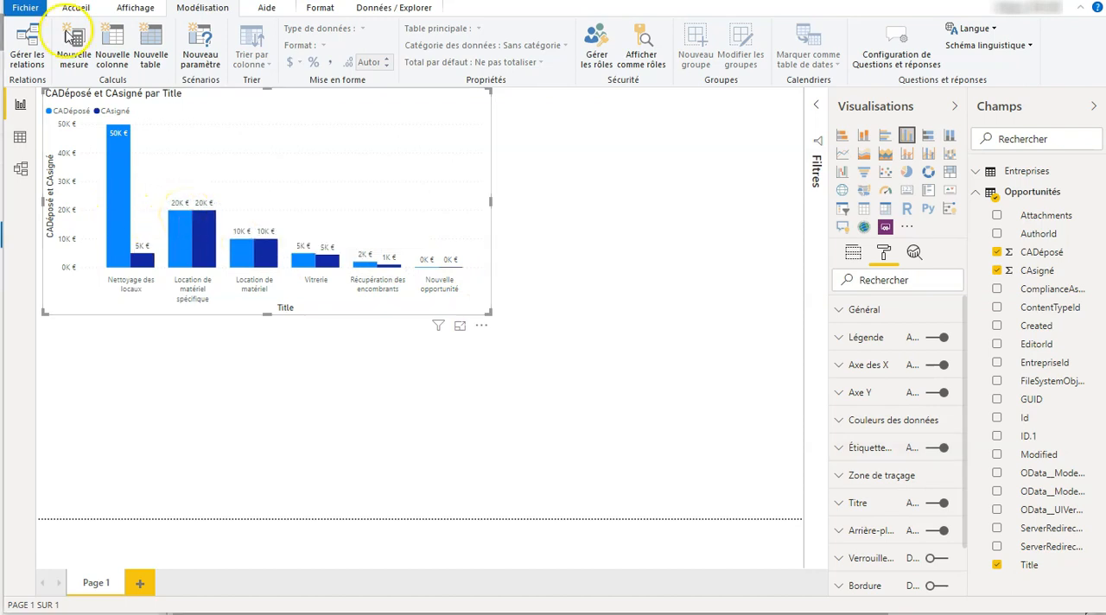
mouse_move(125, 132)
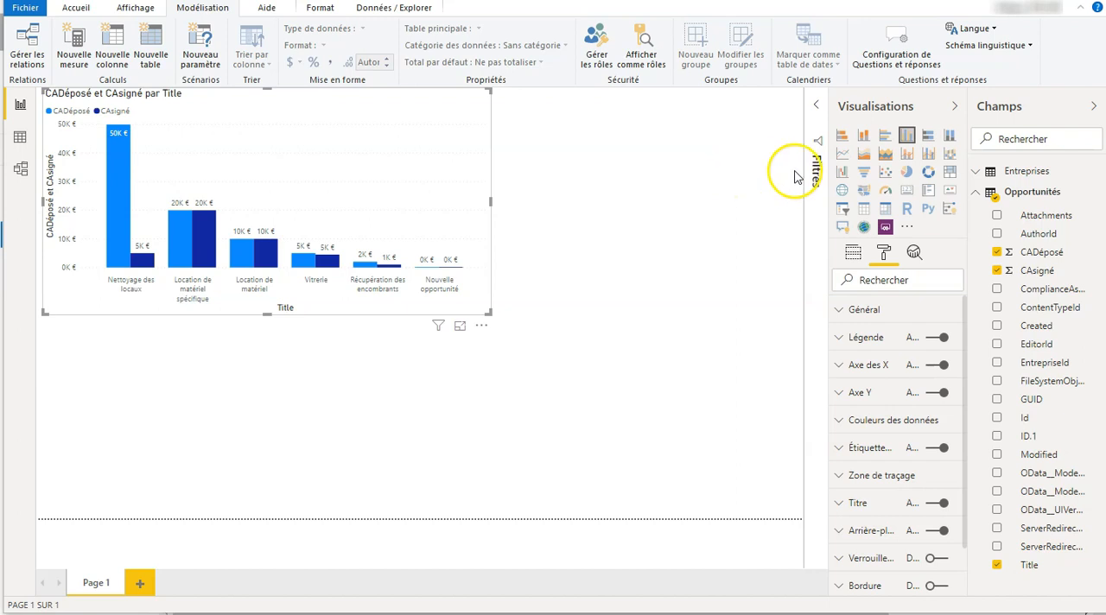
Try to add a Segment visual while the column chart is selected, and undo the resulting conversion
click(844, 215)
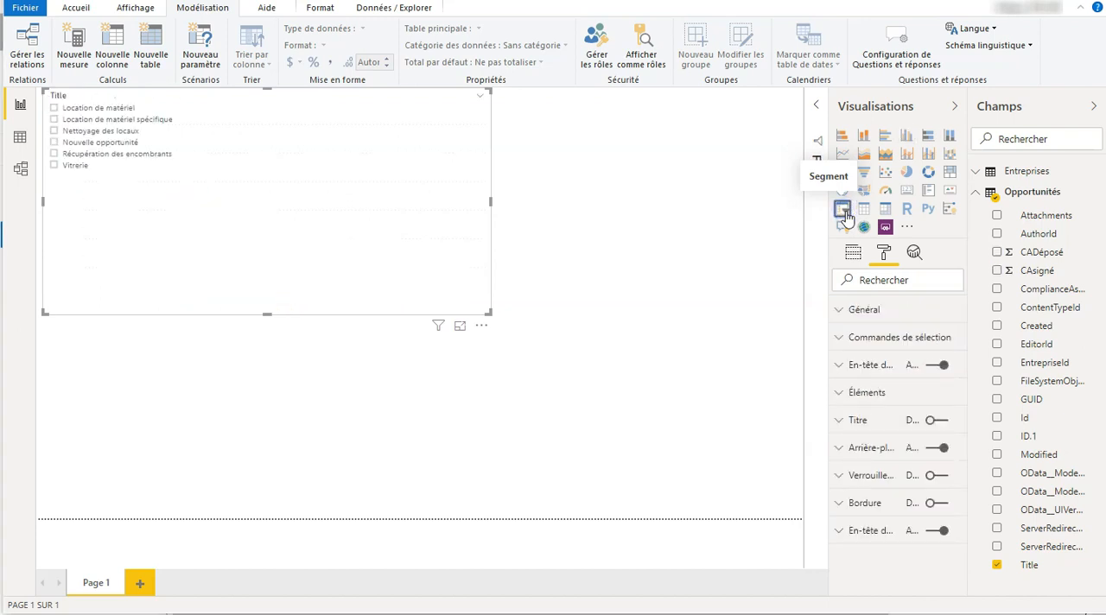
key(ctrl+z)
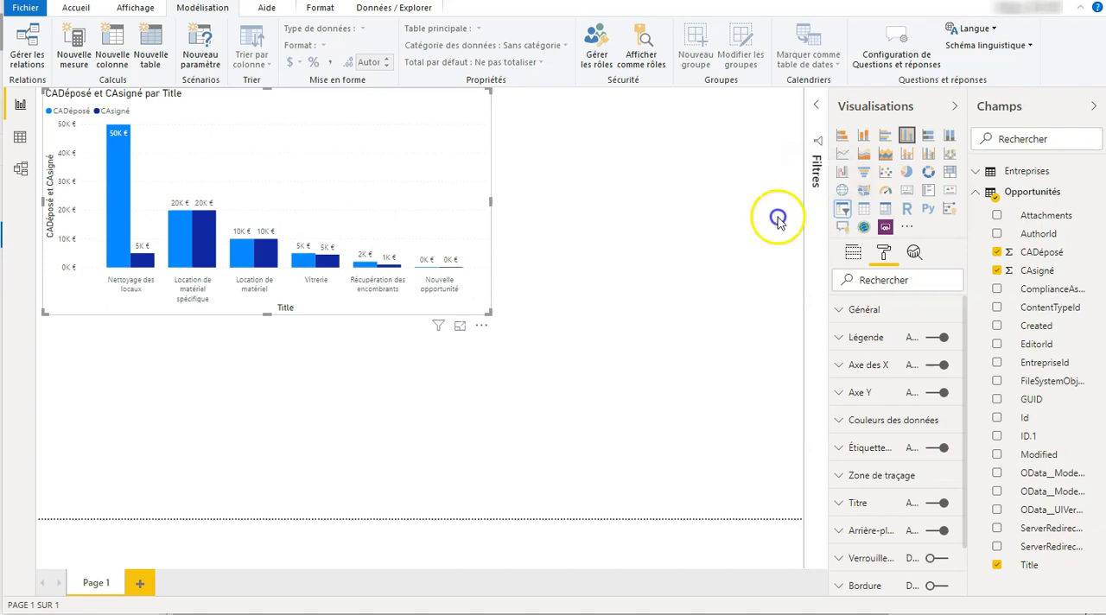
Add a separate Segment visual to the report page with the Entreprises Title field as its Champ
click(626, 202)
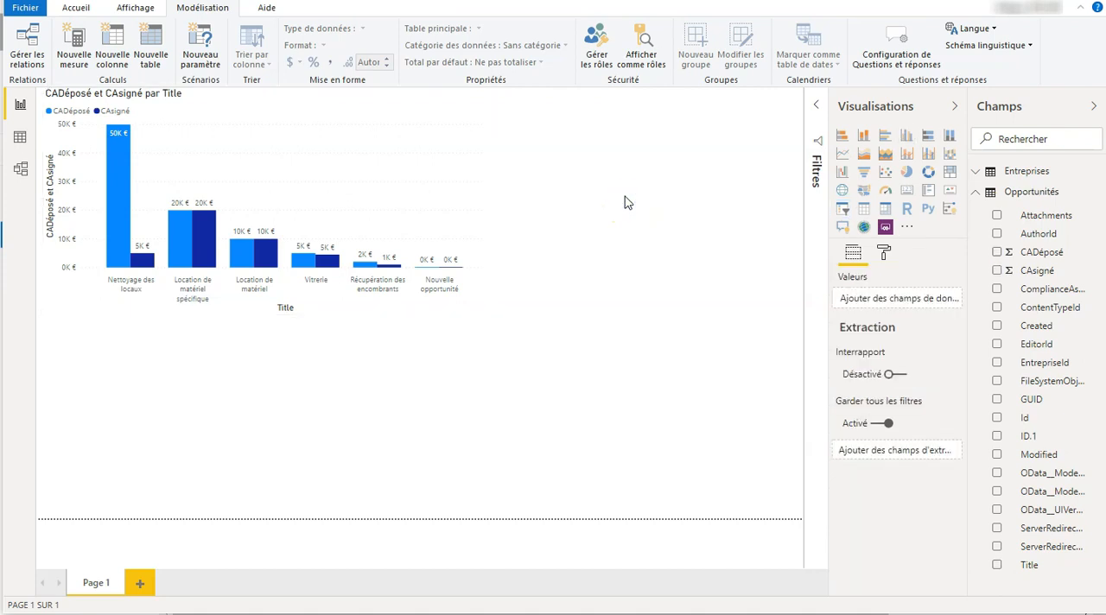
click(841, 212)
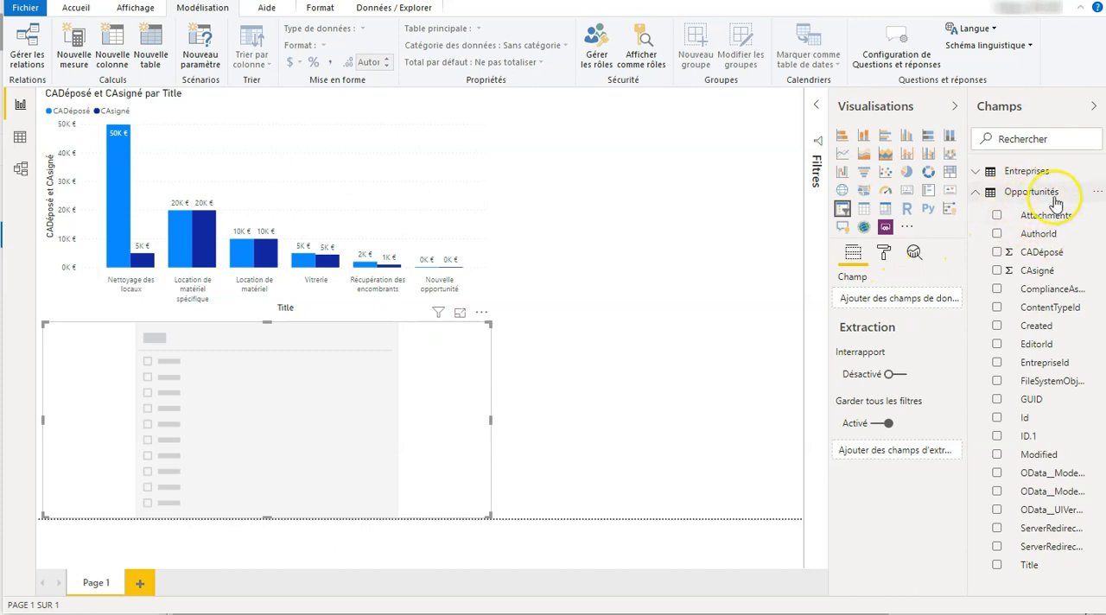
click(1029, 173)
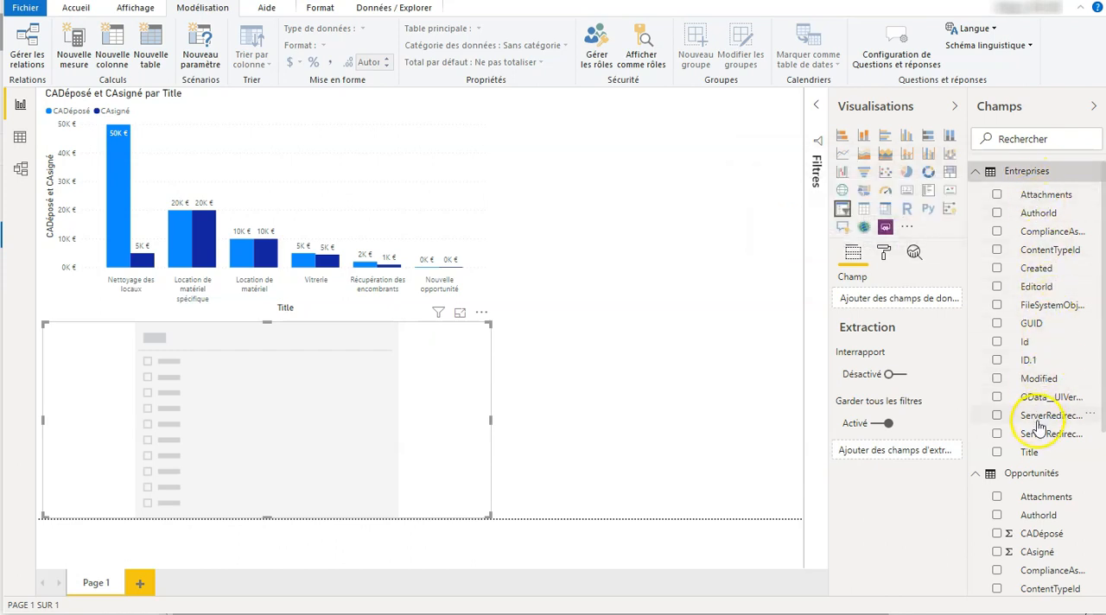
drag(1037, 458, 904, 304)
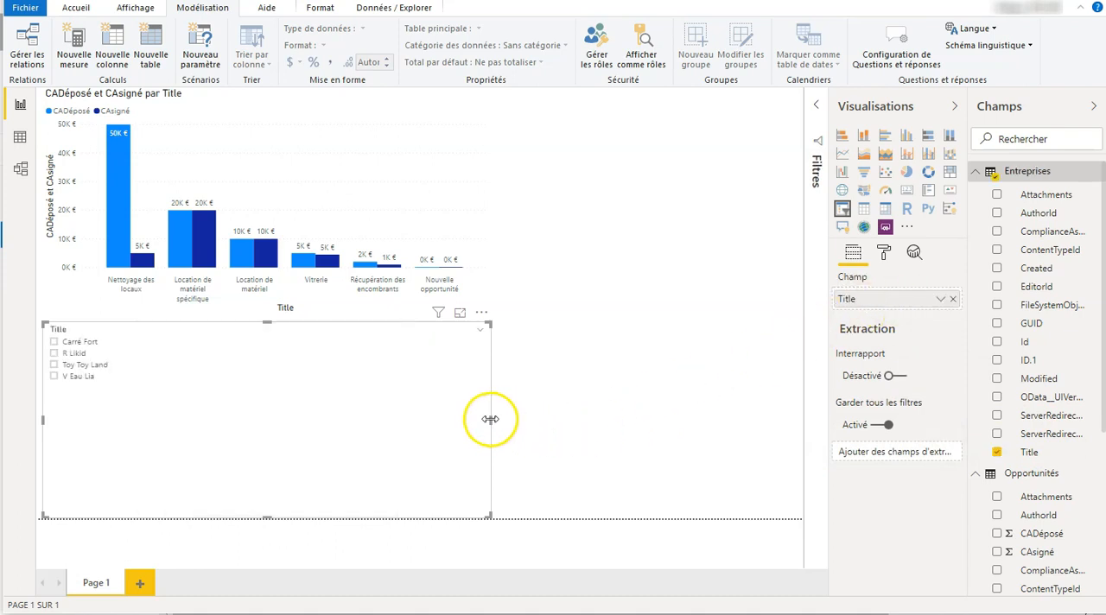
Shrink the slicer to fit its list and place it in the page's top-left corner, with the column chart moved to the right edge
drag(488, 421, 160, 411)
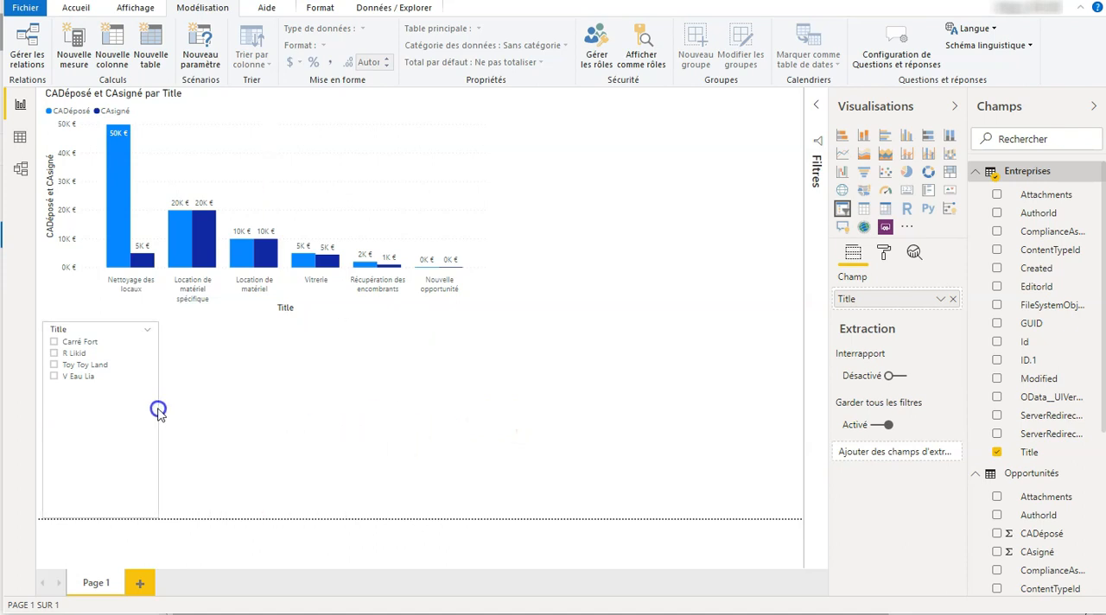
click(417, 200)
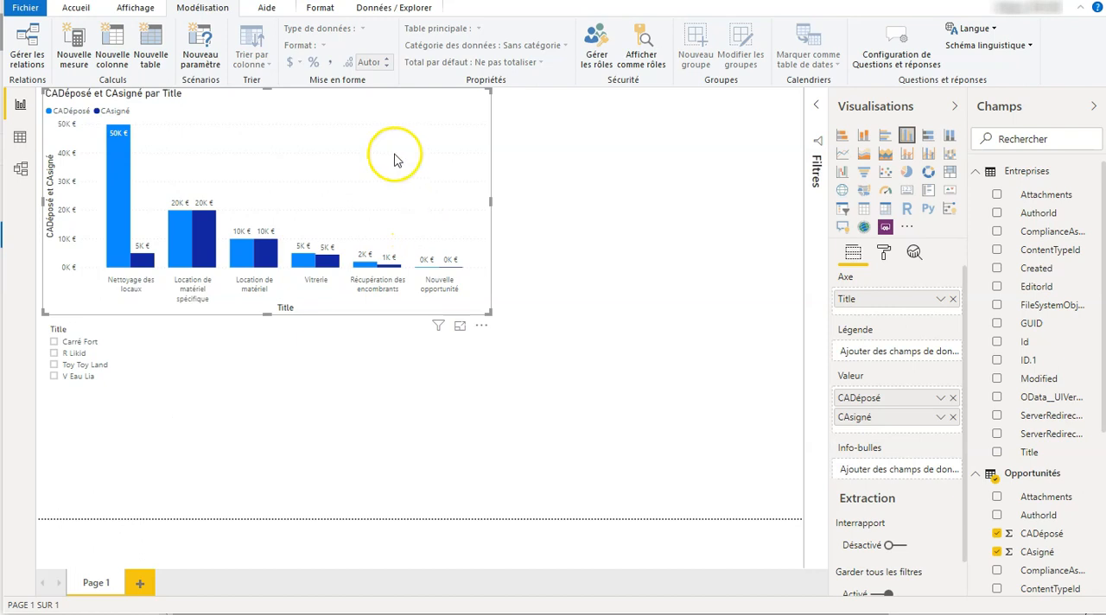
drag(409, 152, 743, 119)
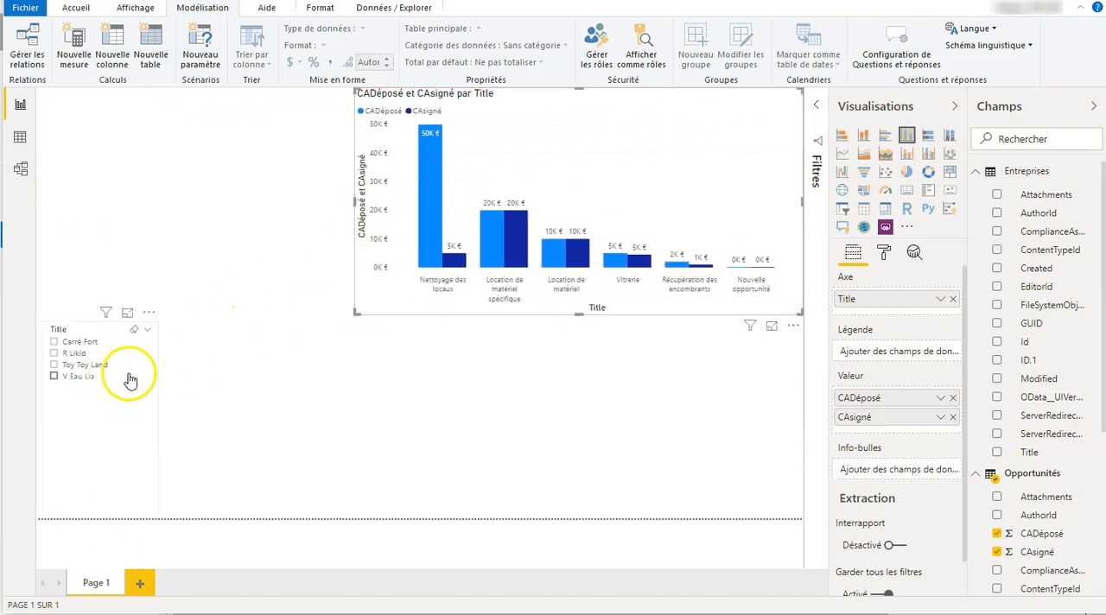
drag(82, 329, 37, 80)
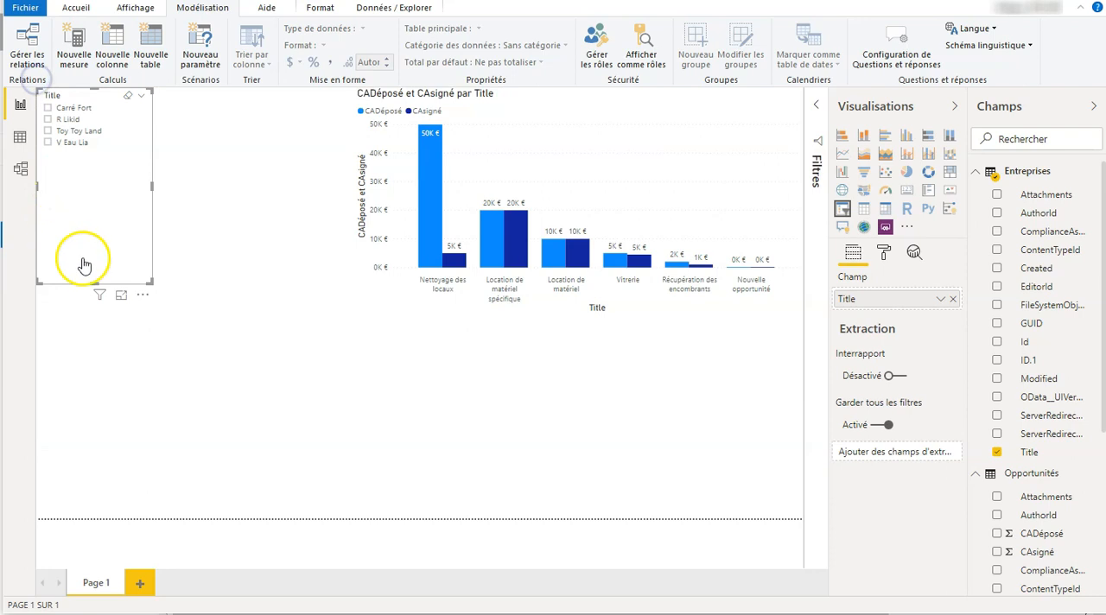
drag(93, 275, 92, 194)
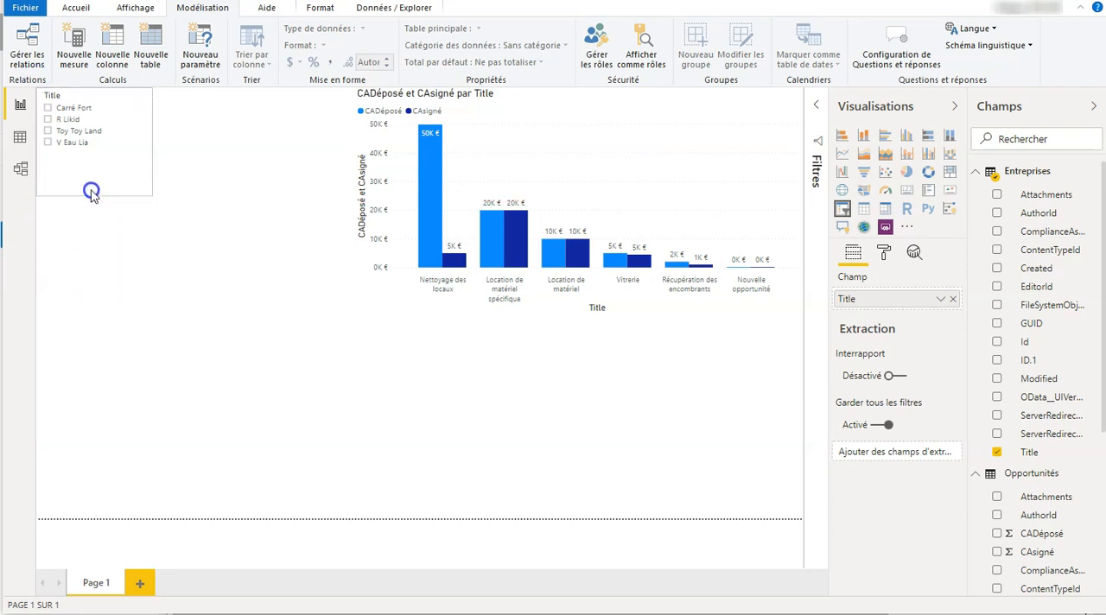
click(229, 235)
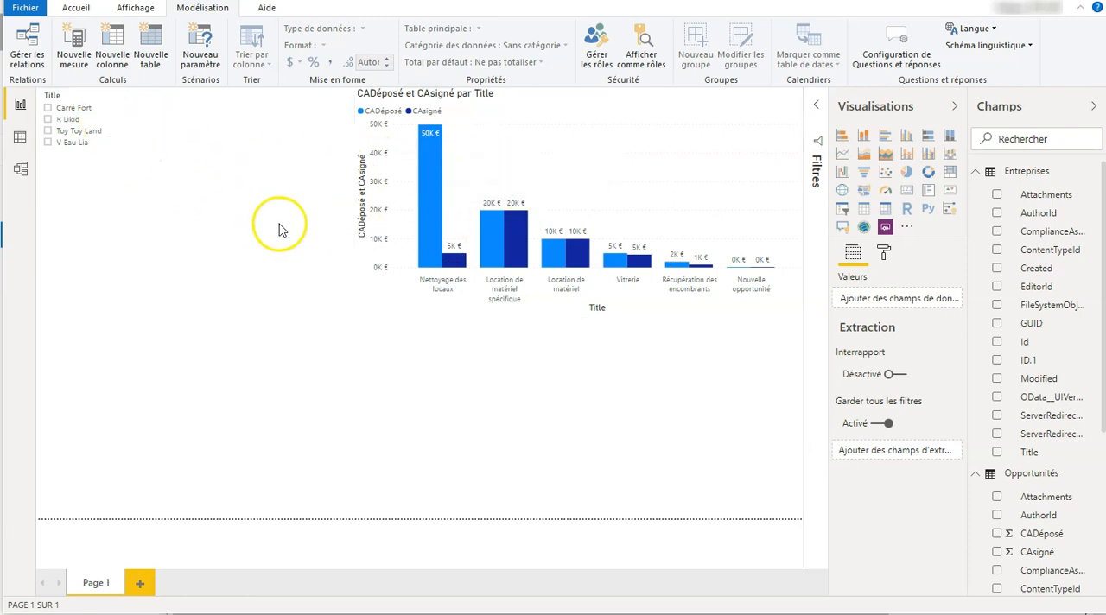
Test the slicer by filtering the report on each company in turn, ending on Carré Fort
click(48, 107)
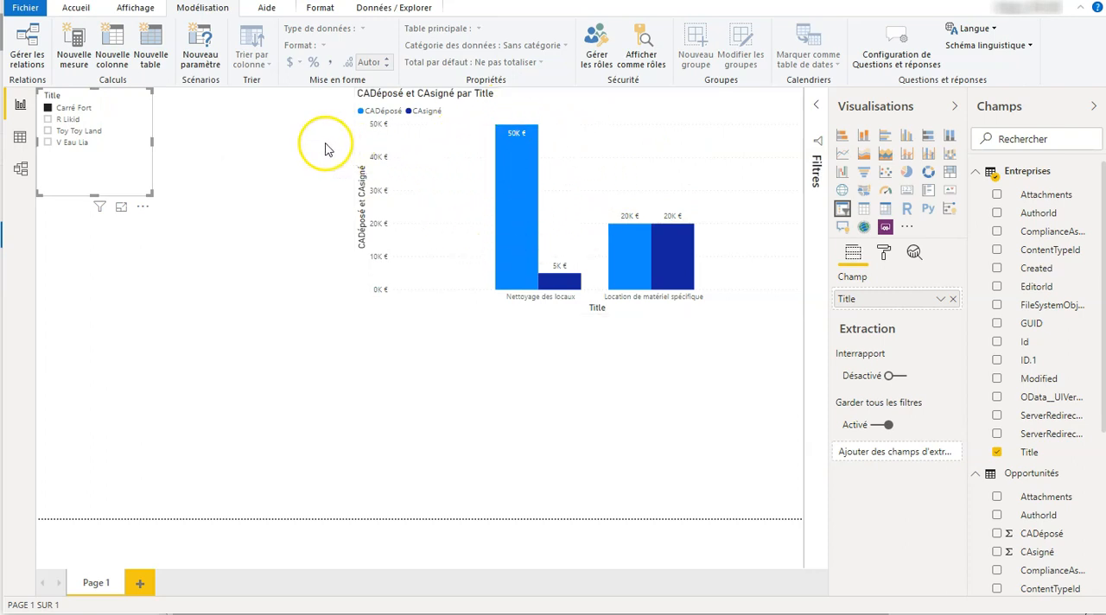
click(48, 120)
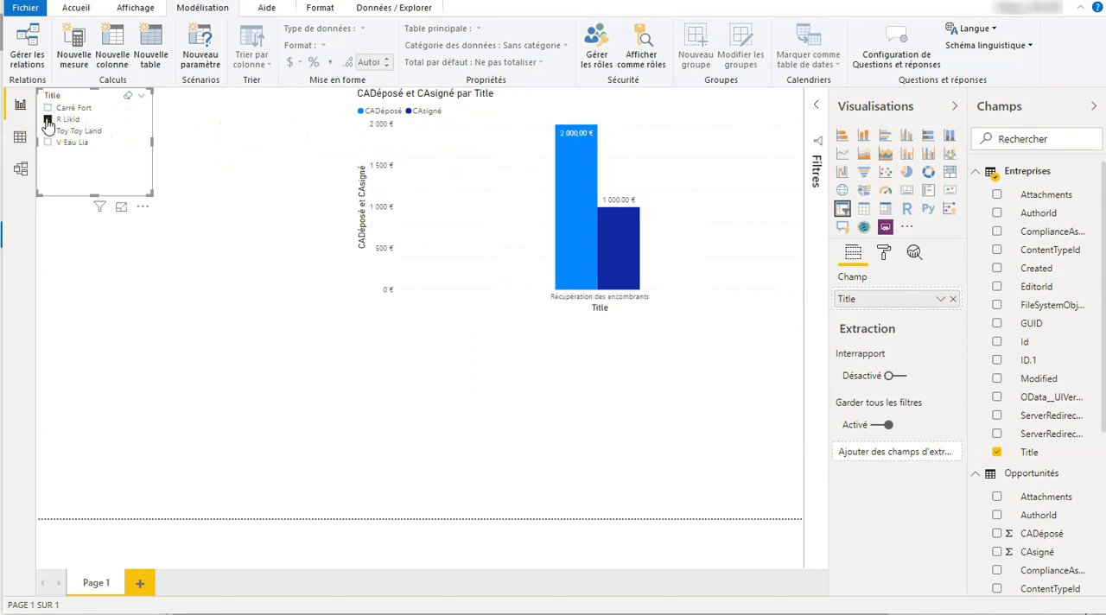
click(48, 132)
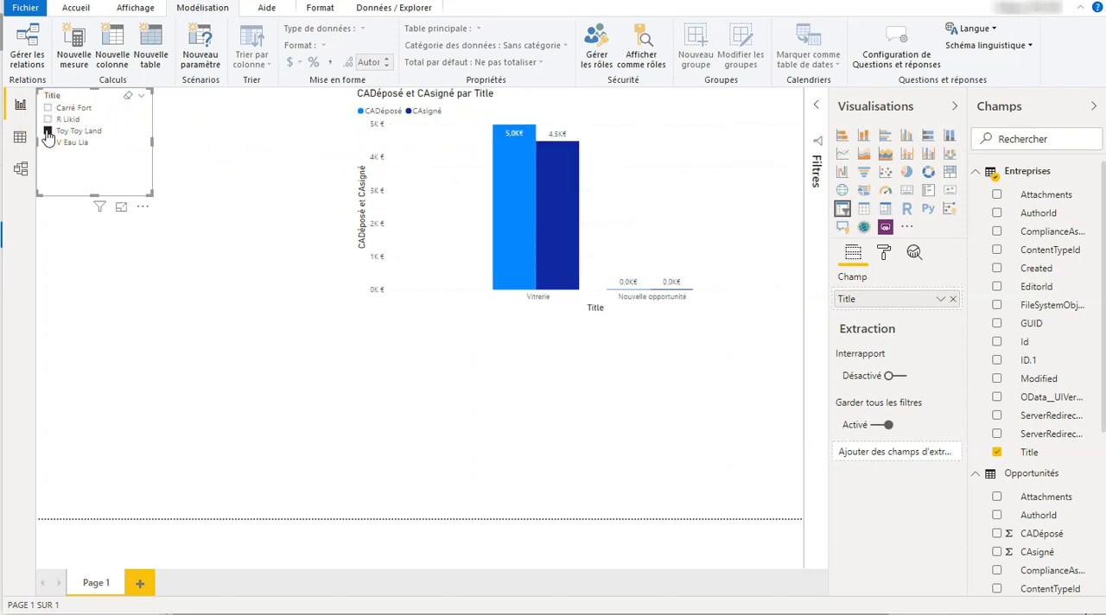
click(47, 143)
click(49, 108)
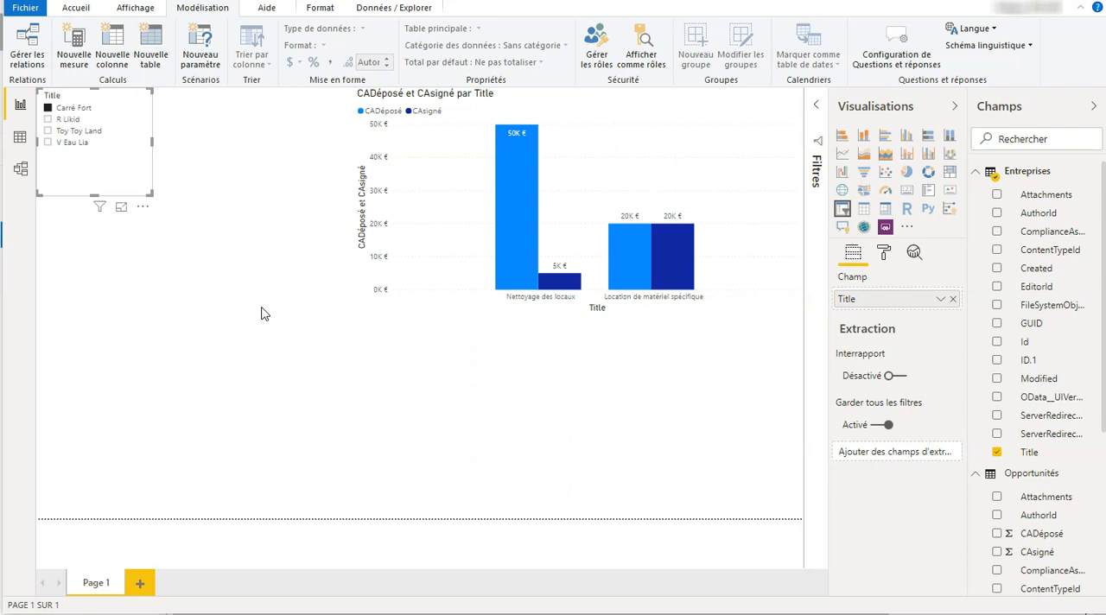
Add a Graphique en secteurs visual below the slicer, enlarge it and shift it away from the page's left edge
click(319, 404)
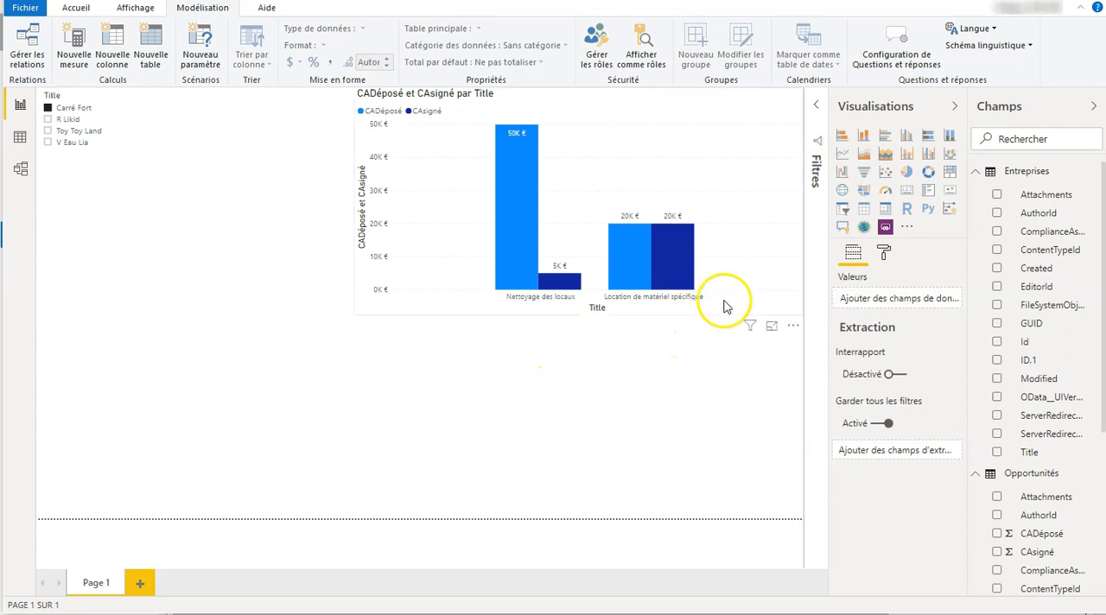
click(906, 174)
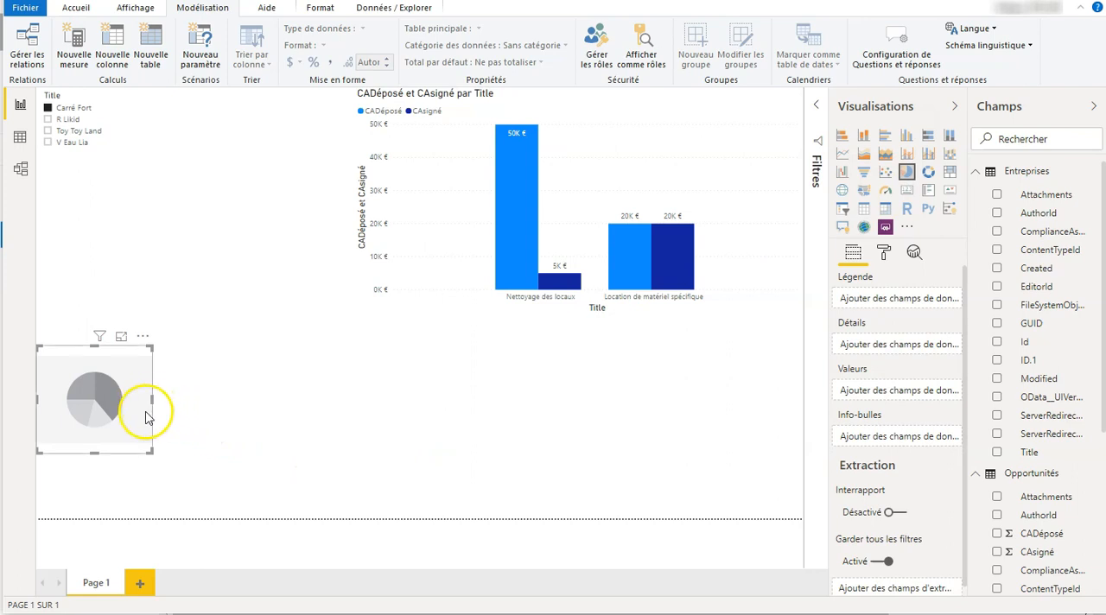
drag(158, 456, 309, 416)
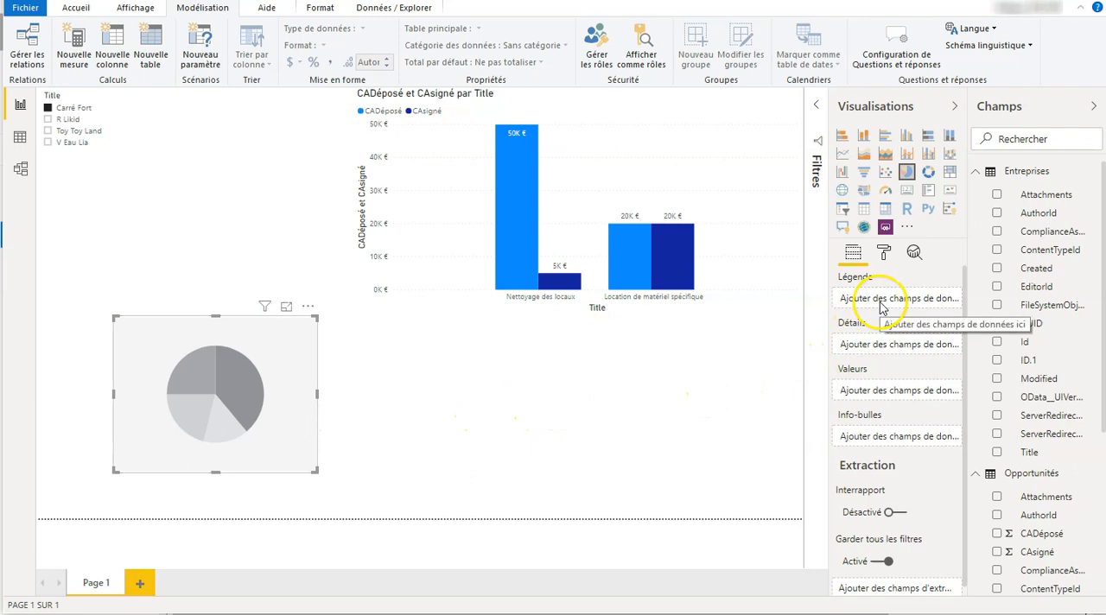
Assign the Opportunités fields CADéposé and CAsigné as the pie chart's Valeurs
scroll(1067, 362, down, 2)
scroll(1069, 361, down, 2)
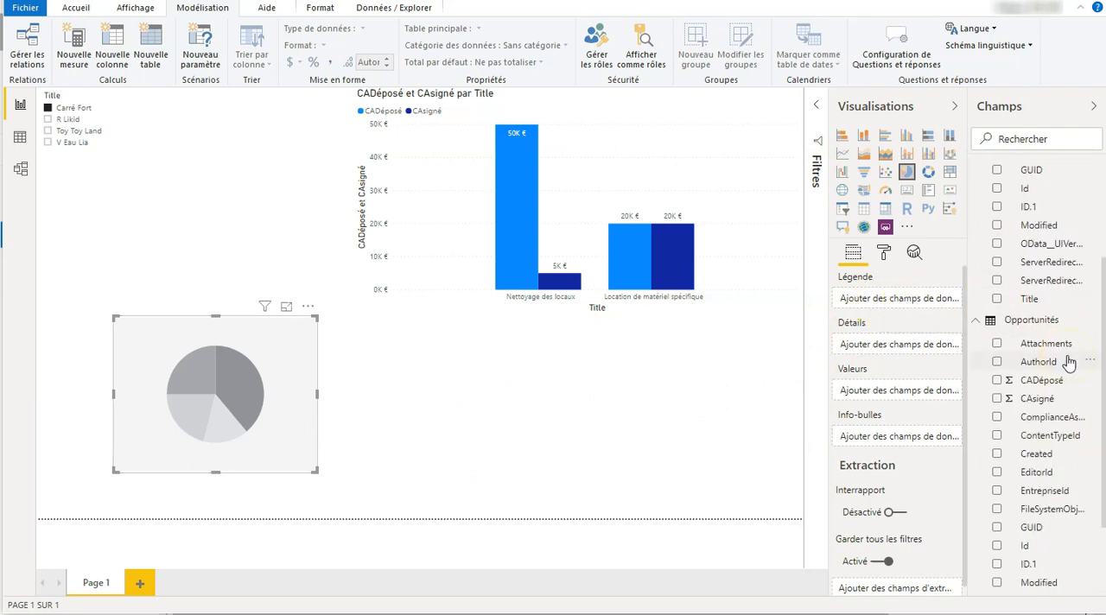
drag(1048, 383, 919, 391)
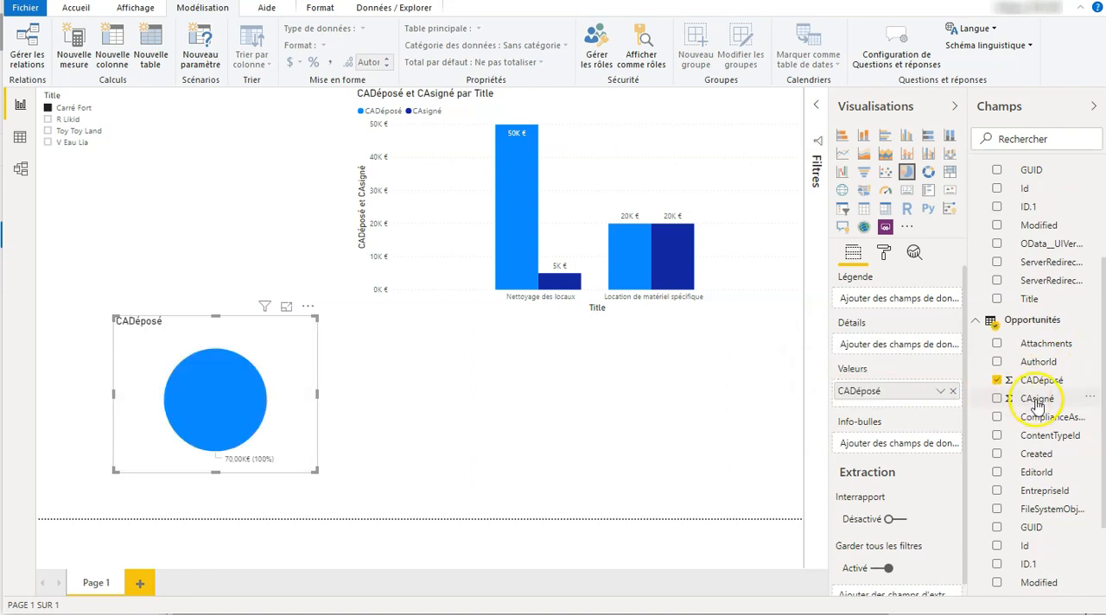
drag(1037, 399, 915, 408)
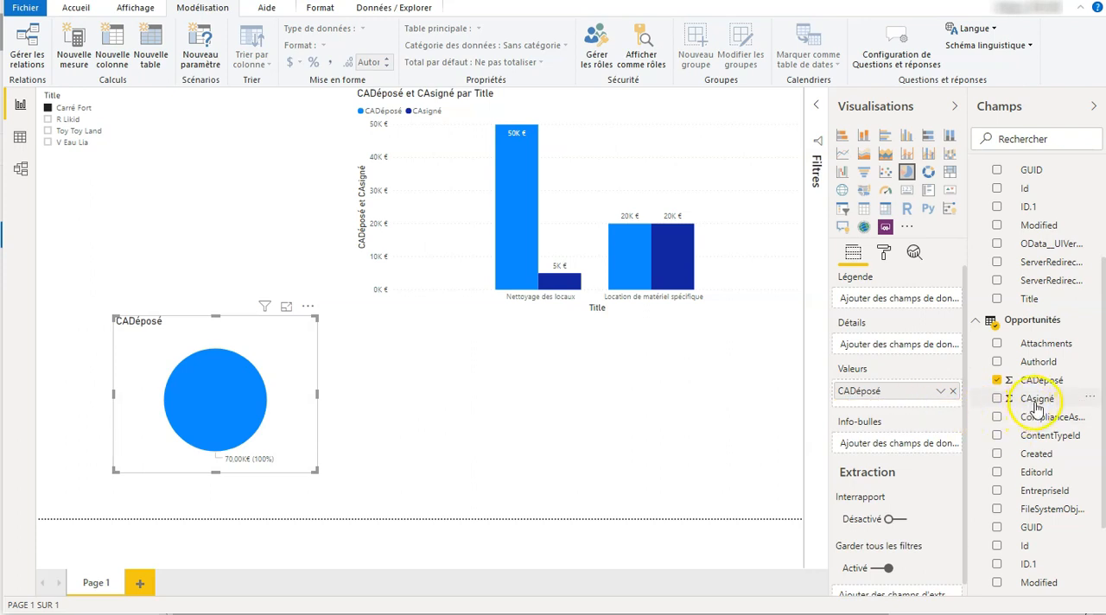
drag(1010, 406, 904, 408)
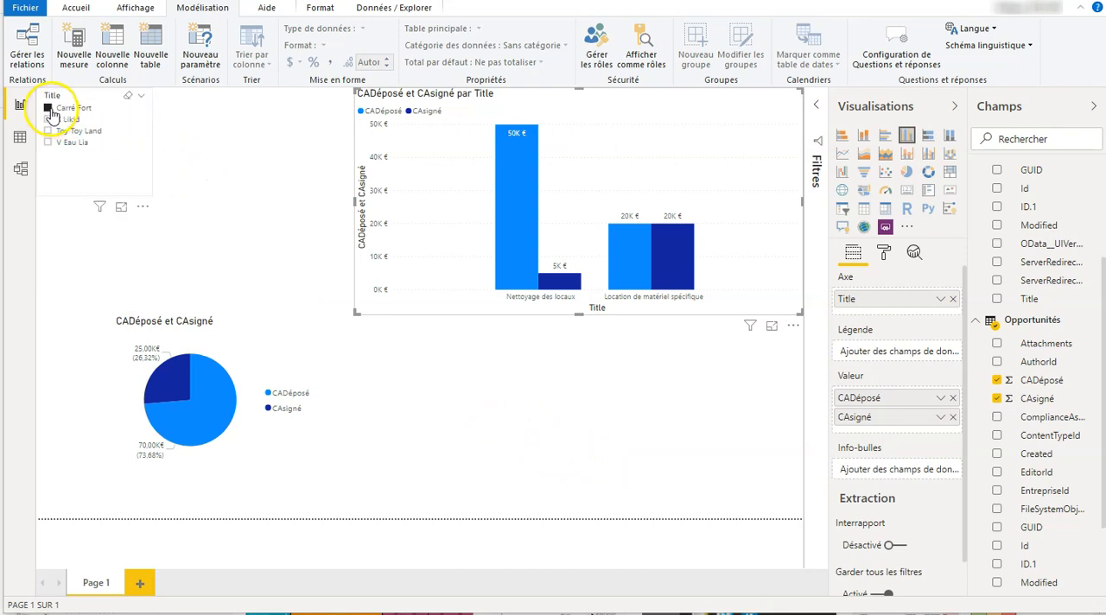
Check the pie chart against the slicer with no company selected, with V Eau Lia, and with Carré Fort
click(50, 111)
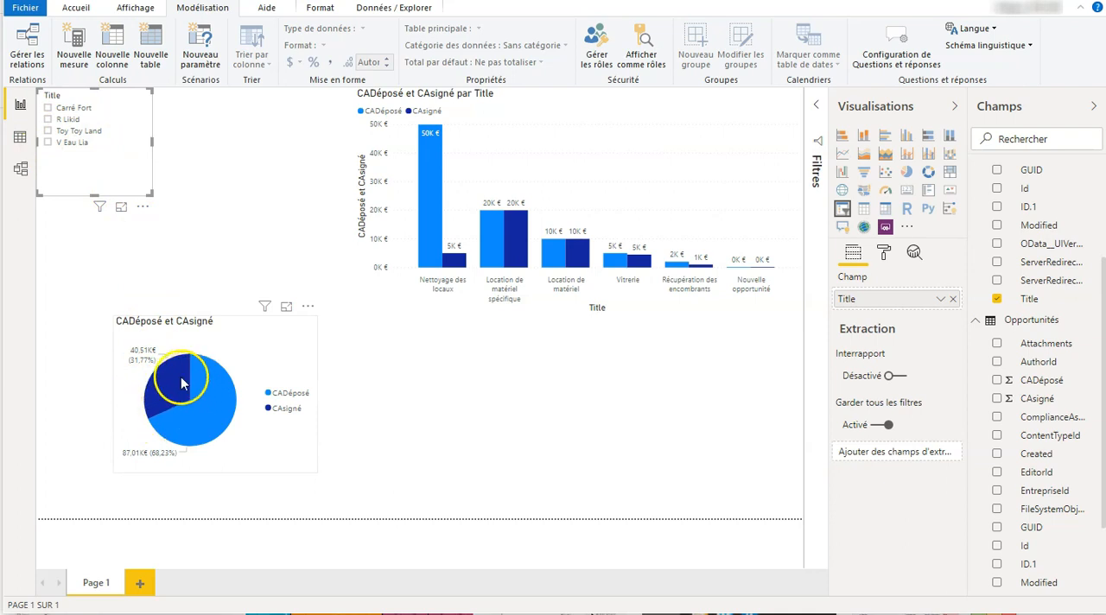
mouse_move(182, 381)
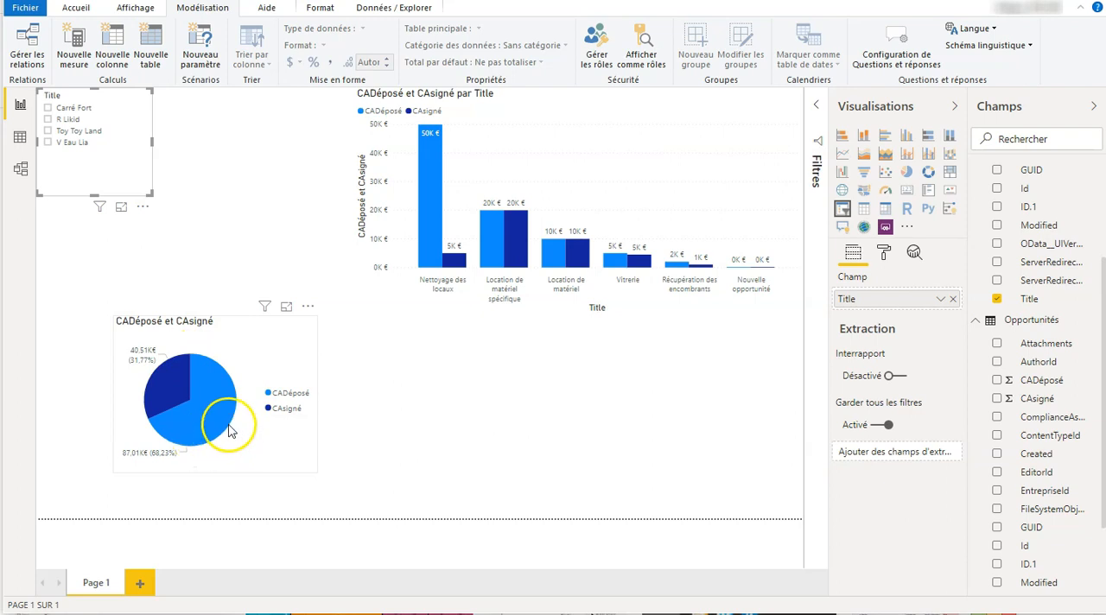
click(49, 144)
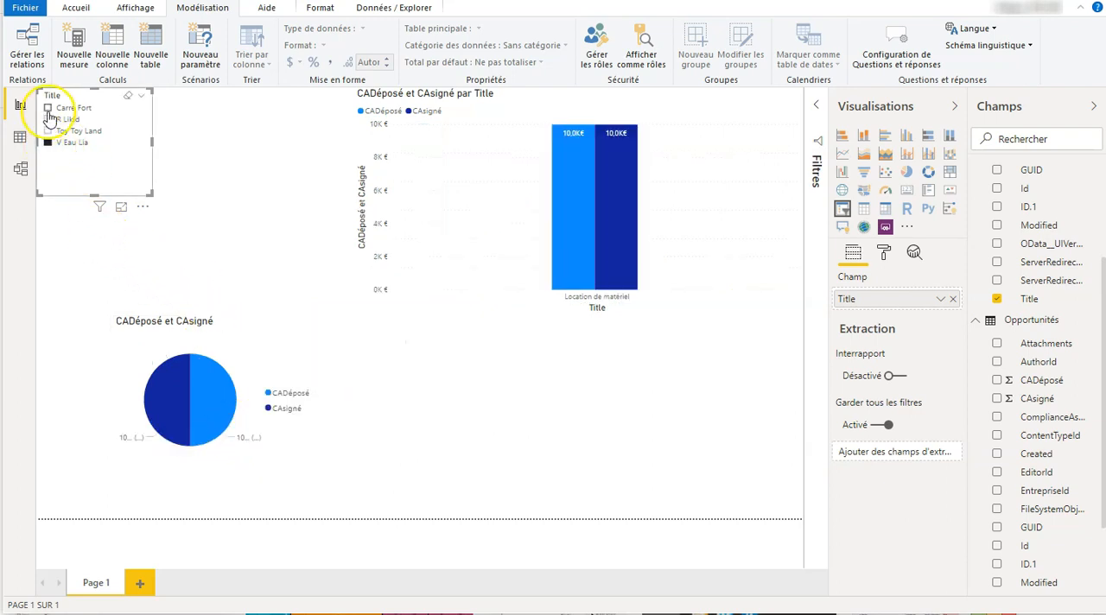
click(48, 108)
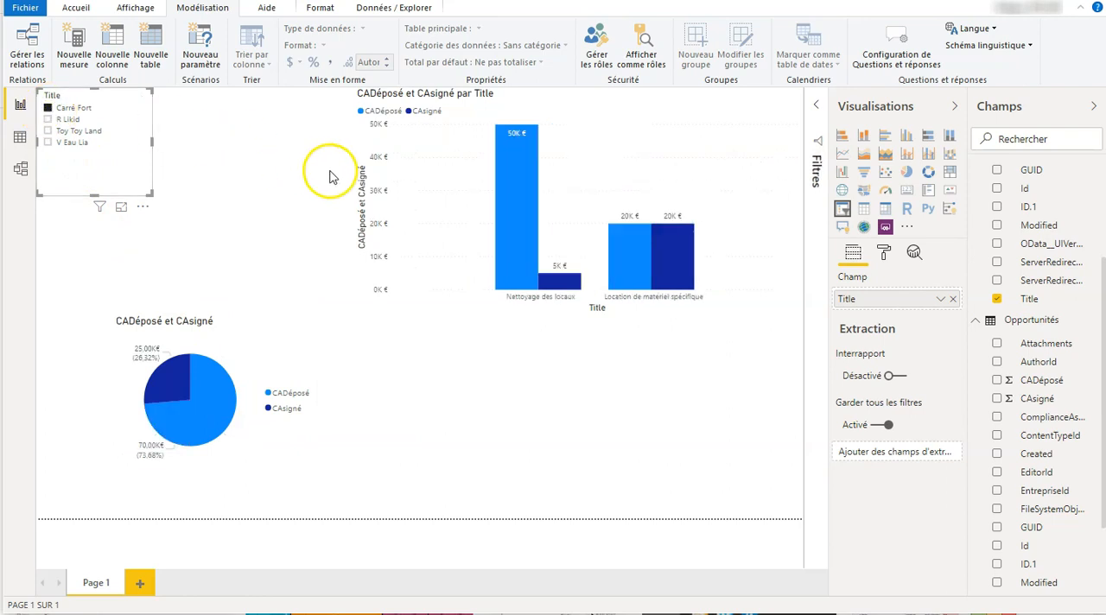
Cross-highlight the Nettoyage des locaux and Location de matériel spécifique columns, and clear the slicer filter and the highlighting
click(522, 245)
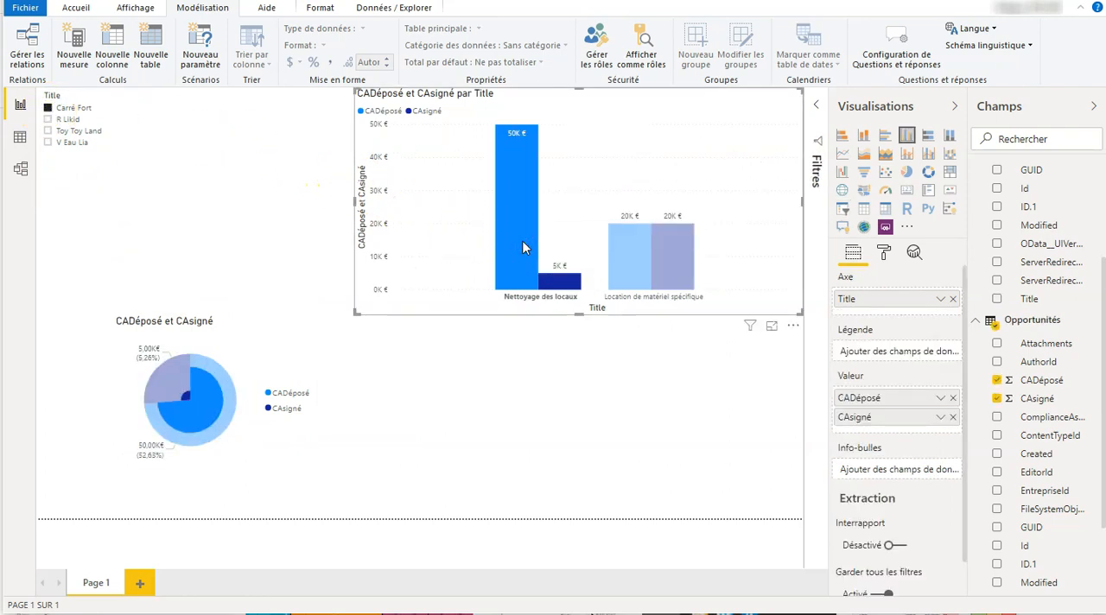
click(640, 264)
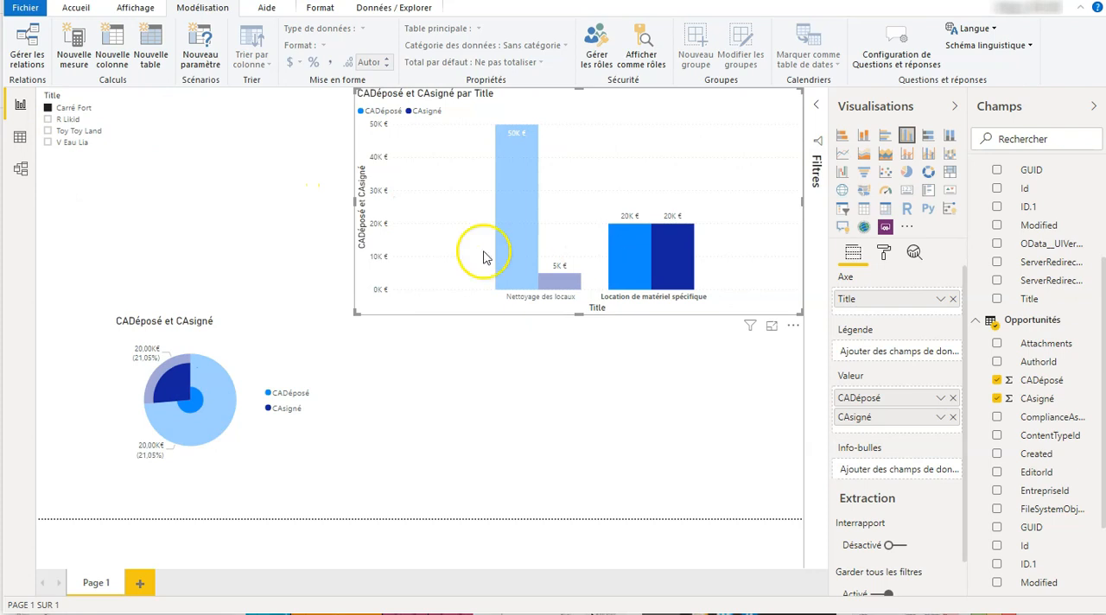
click(84, 115)
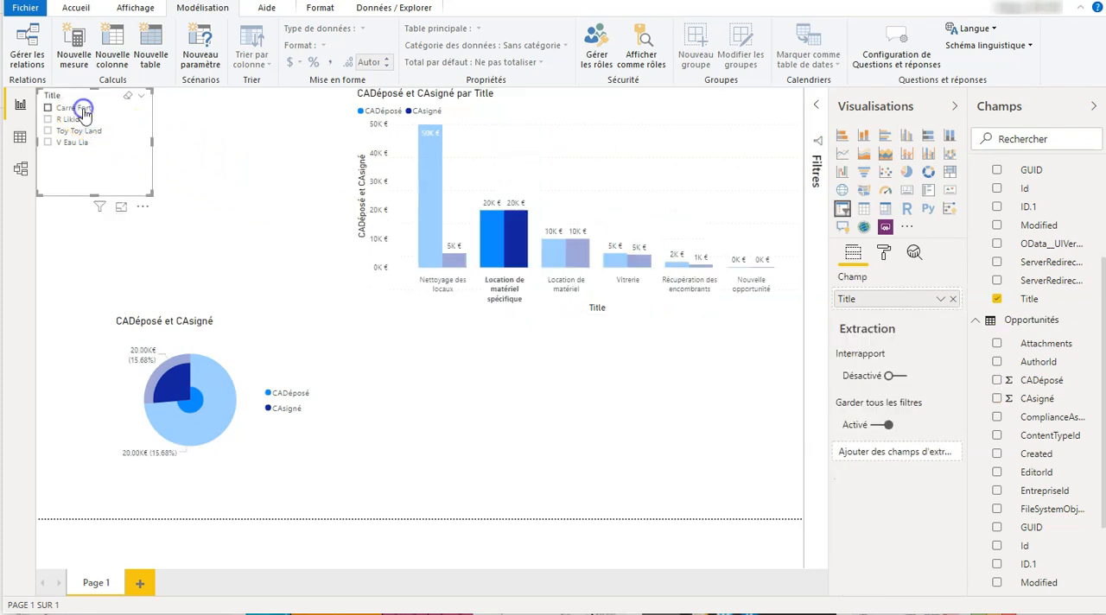
click(276, 204)
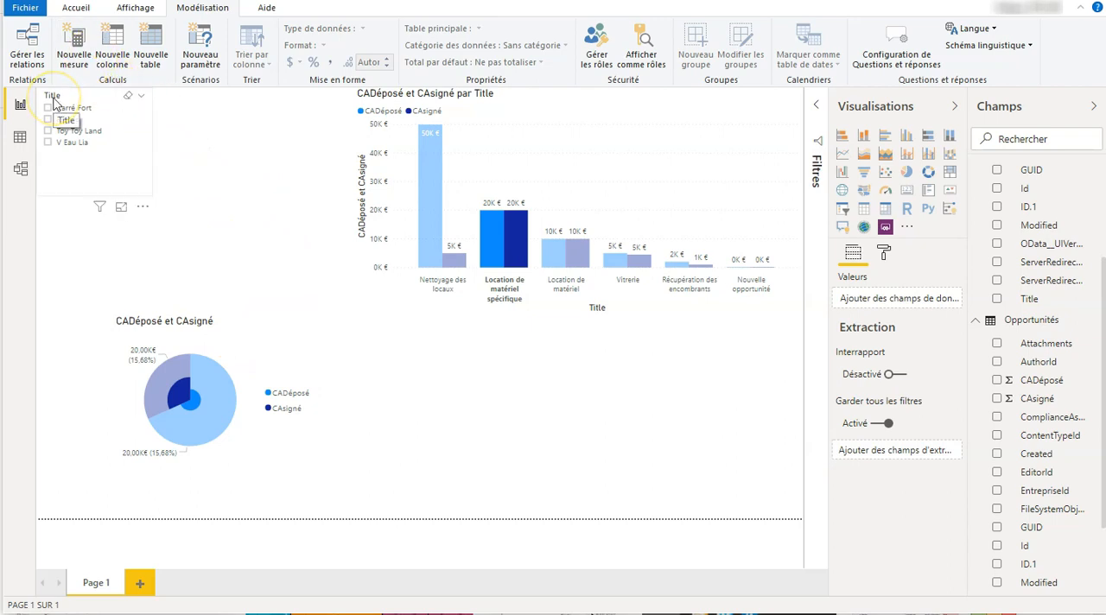
click(231, 208)
click(231, 204)
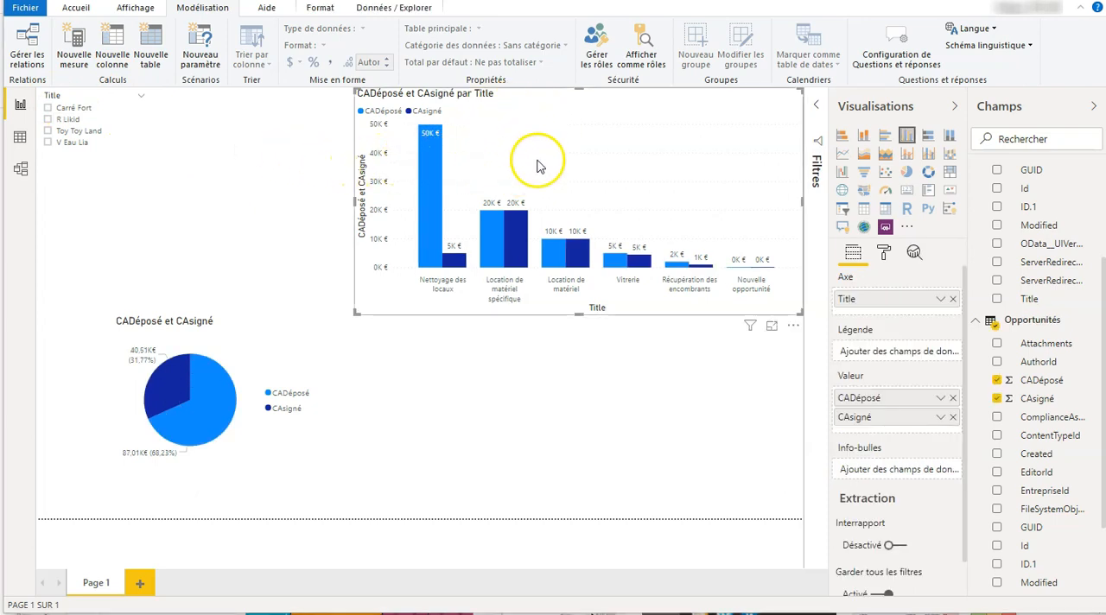
Change the column chart's title text to "CA Déposé comparé au CA signé"
click(883, 257)
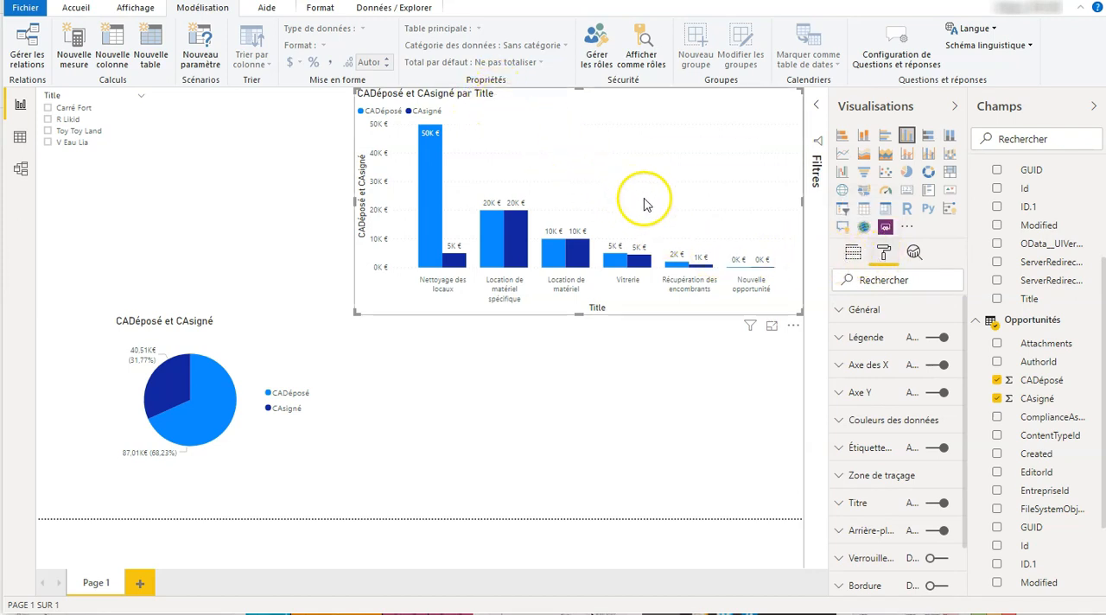
click(871, 510)
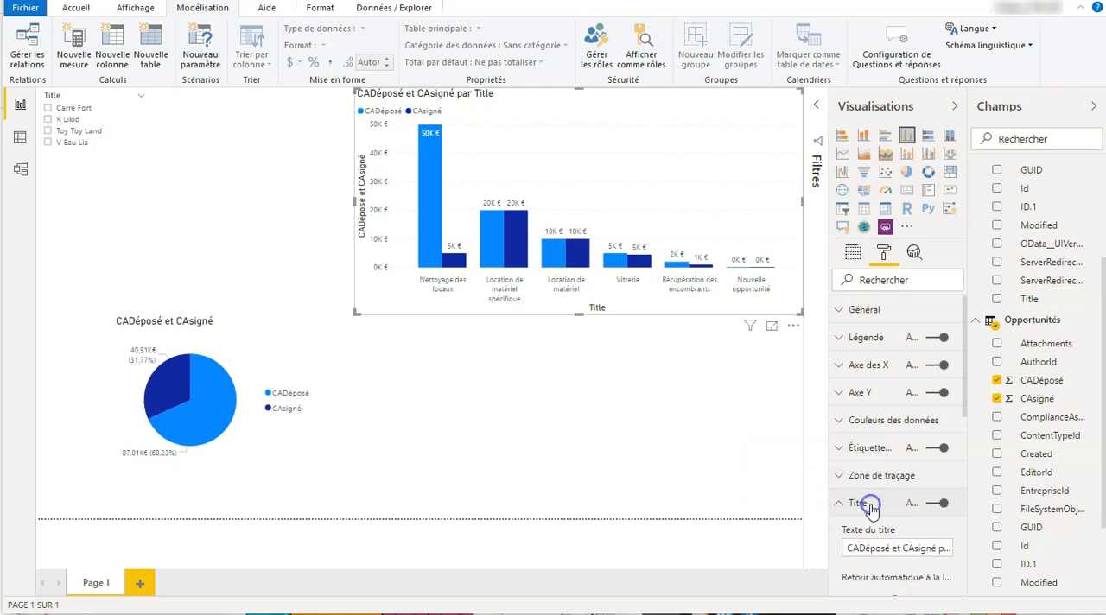
scroll(871, 510, down, 1)
click(847, 472)
drag(847, 472, 953, 474)
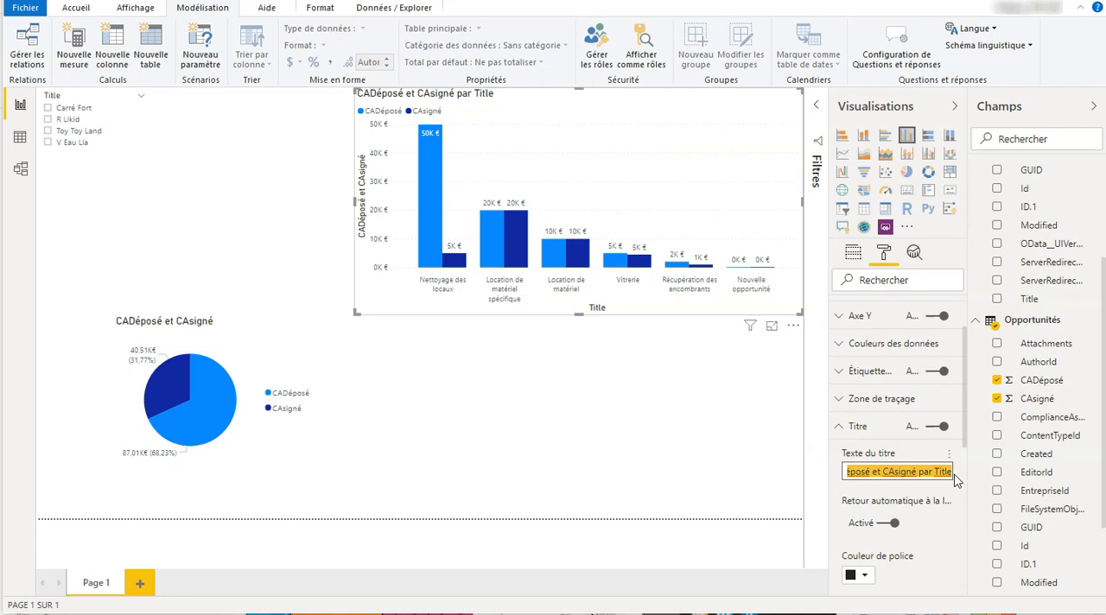
text(C)
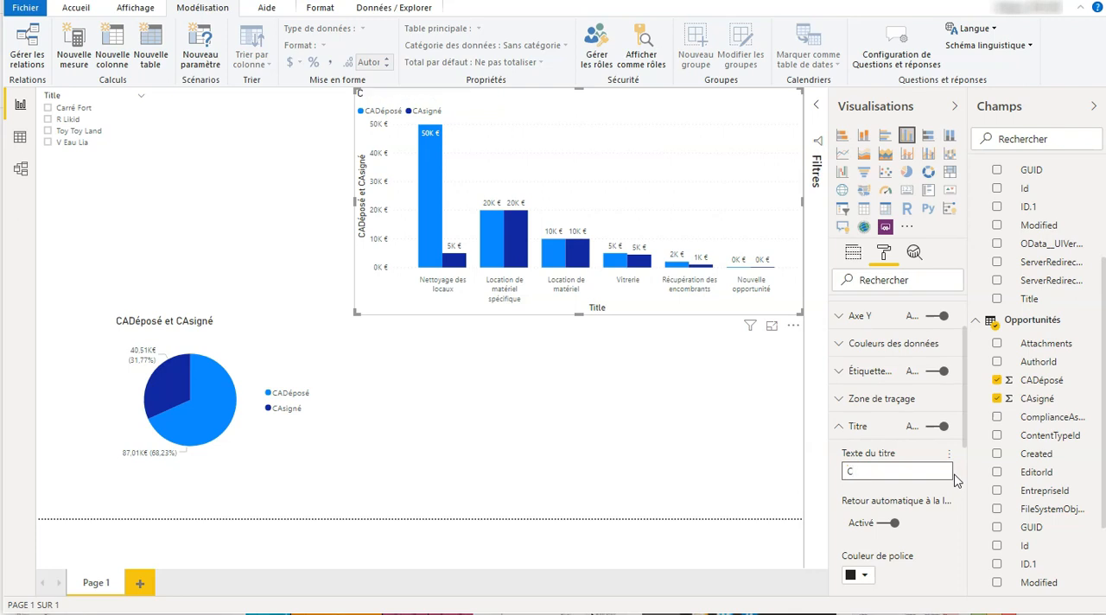
text(A Déposé comparé a)
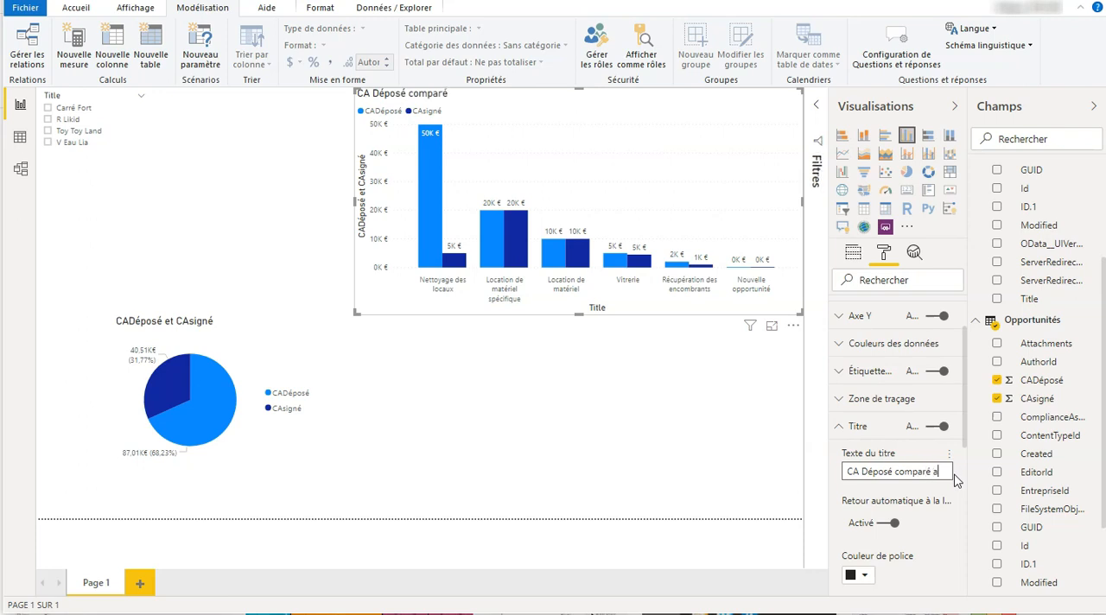
text(u CA signé)
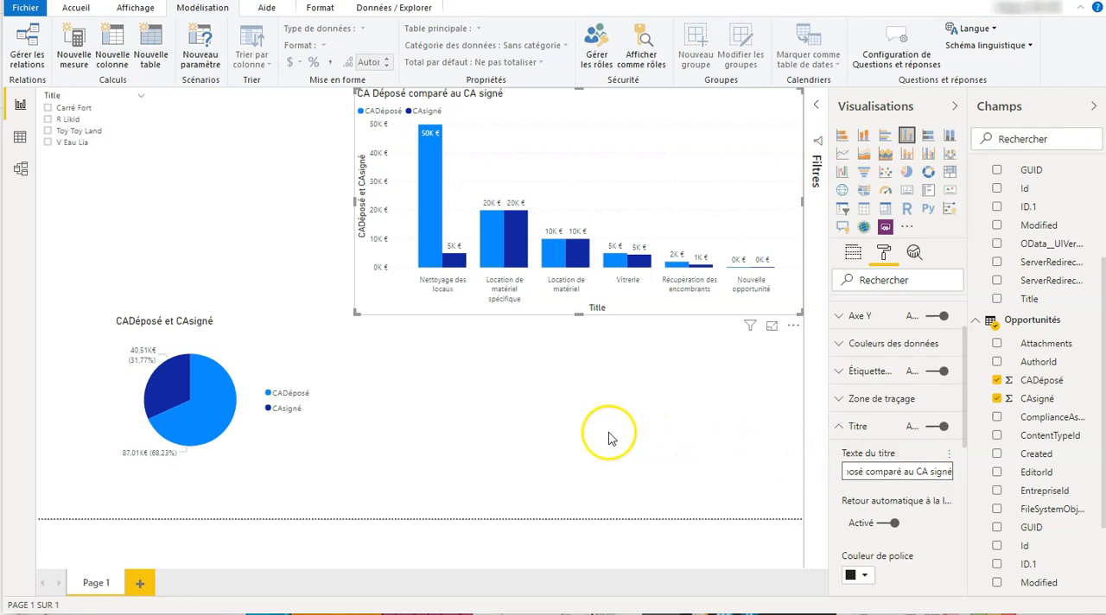
Move the pie chart beneath the column chart and set its title text to "Total déposé comparé au total signé"
click(257, 350)
drag(256, 351, 583, 361)
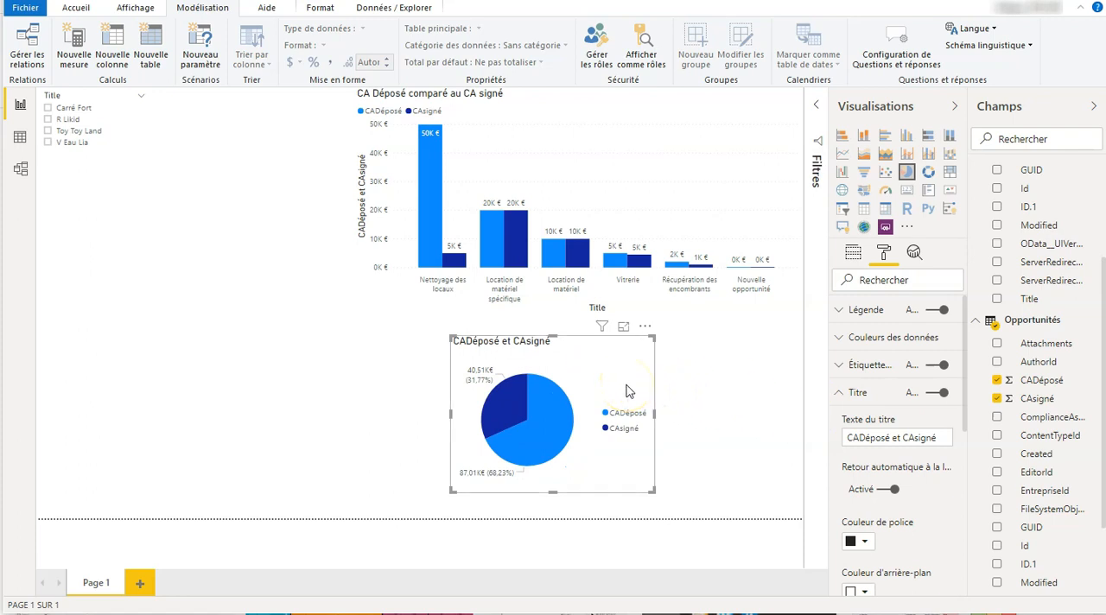
drag(936, 438, 825, 443)
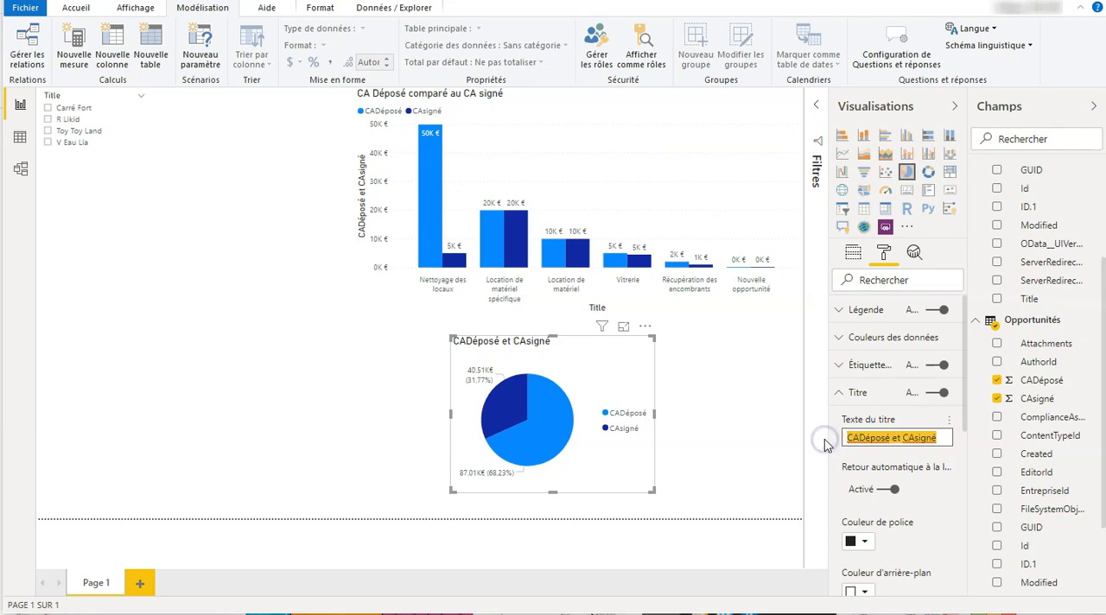
text(Tota)
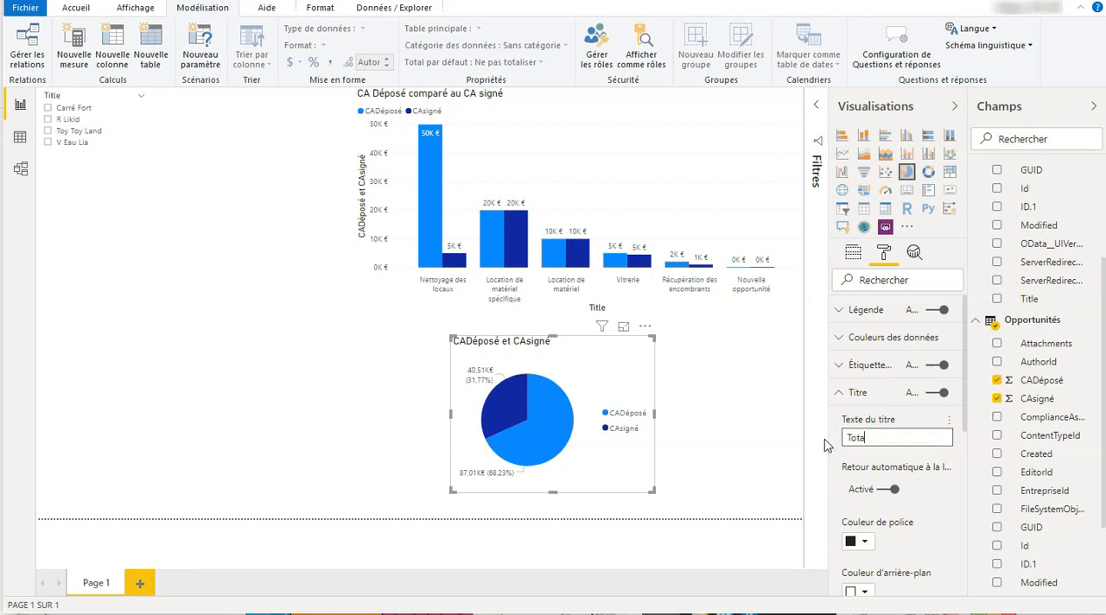
text(l d)
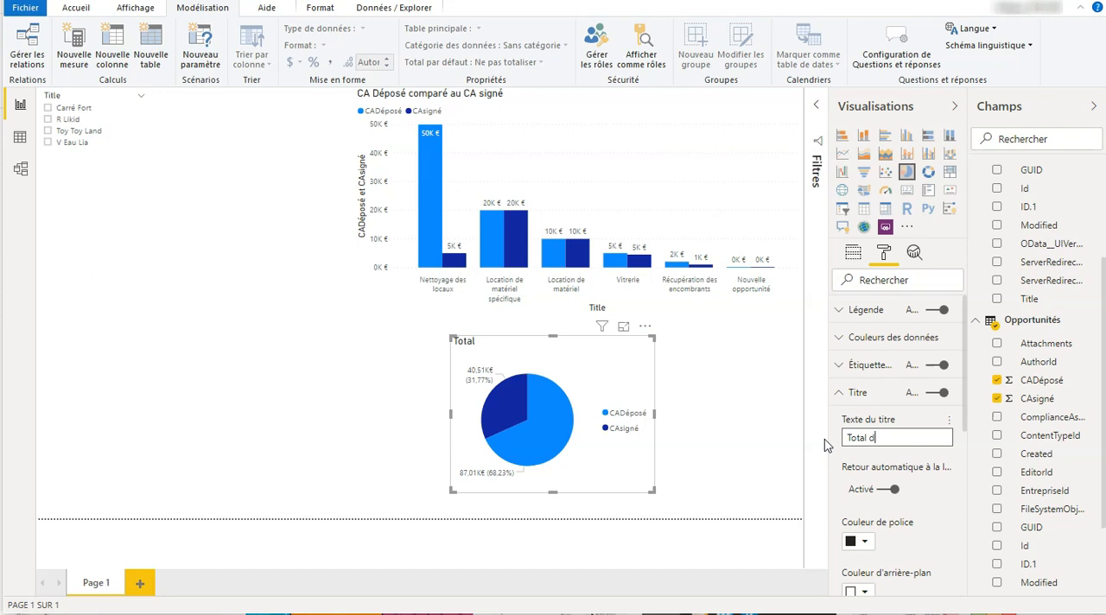
text(éposé compar)
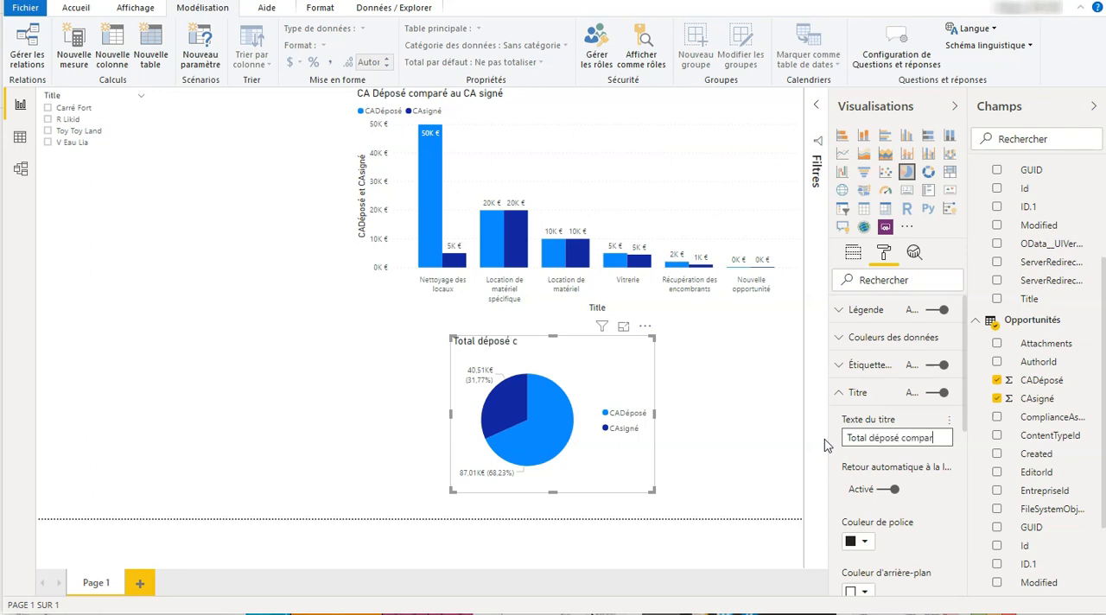
text(é au t)
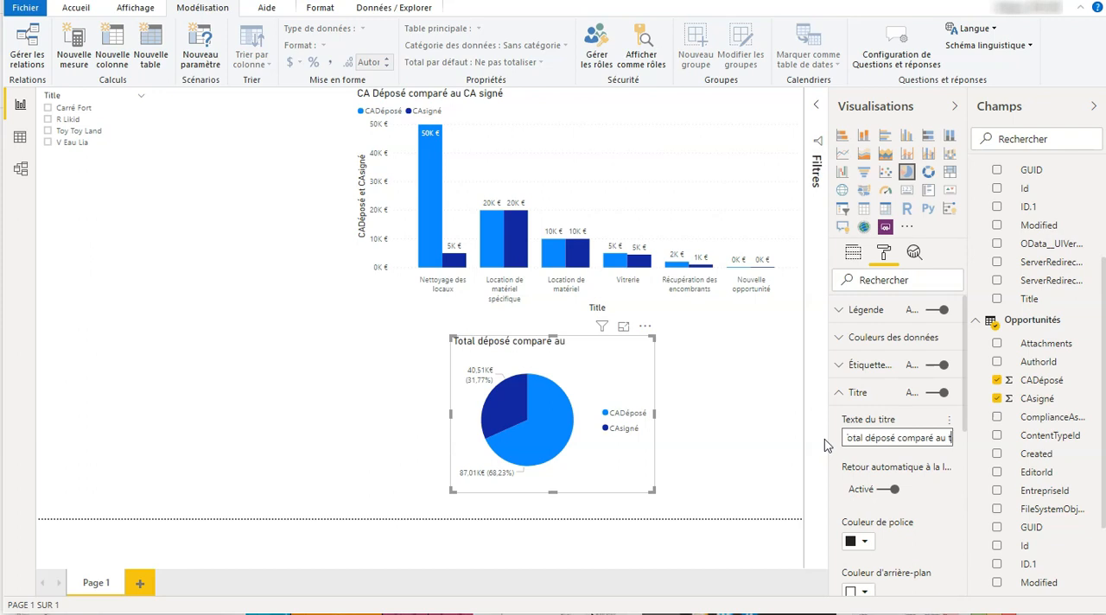
text(otal signé)
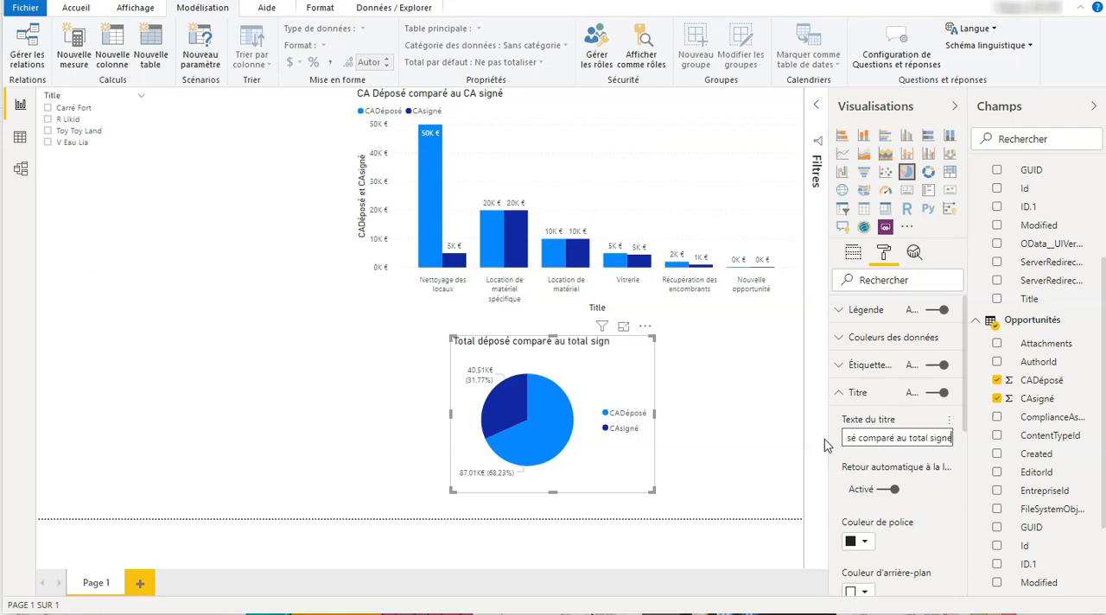